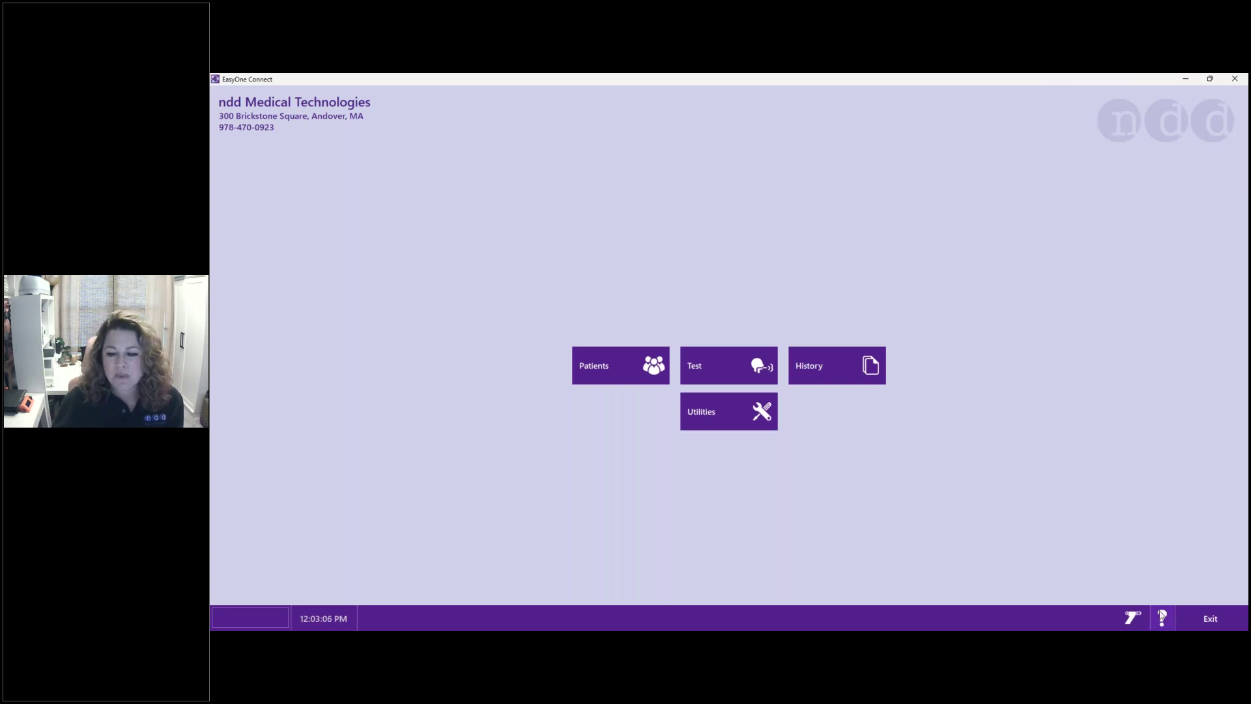
# Step: Bring up the Videos and Manual Easy on-PC help options from the ? button
pyautogui.click(1162, 617)
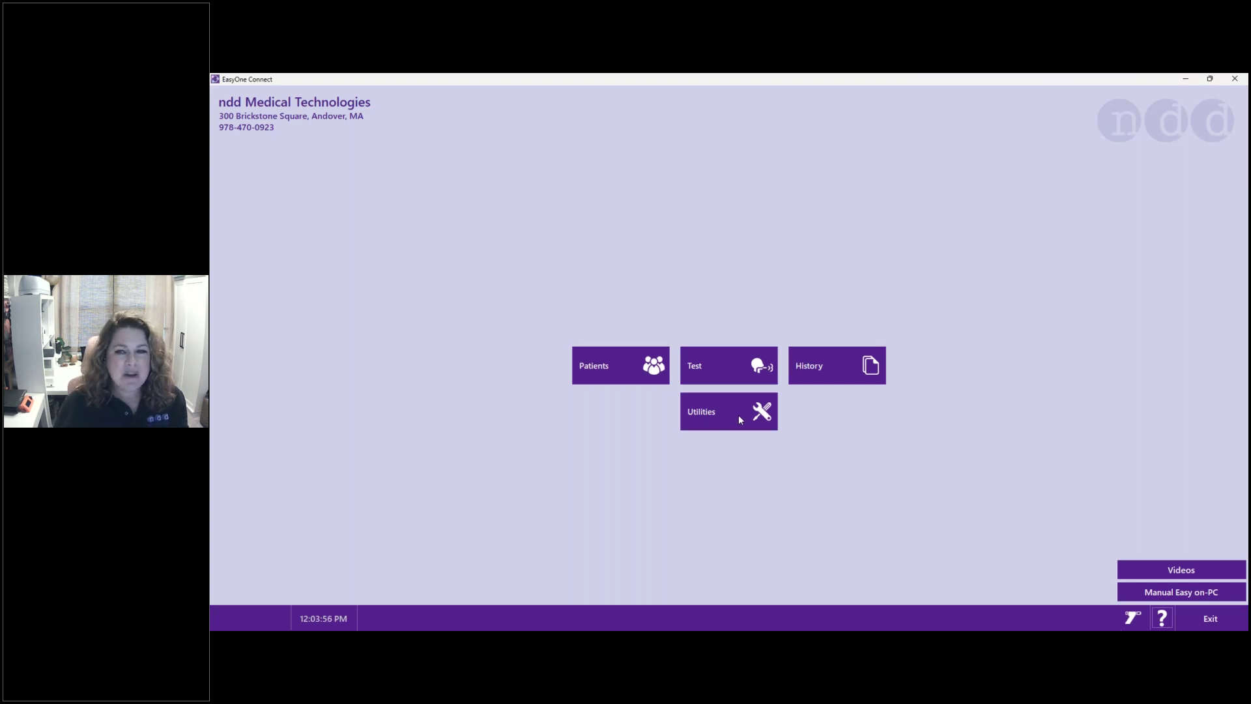
# Step: Go to Utilities > Configuration and show the General System Settings page
pyautogui.click(738, 416)
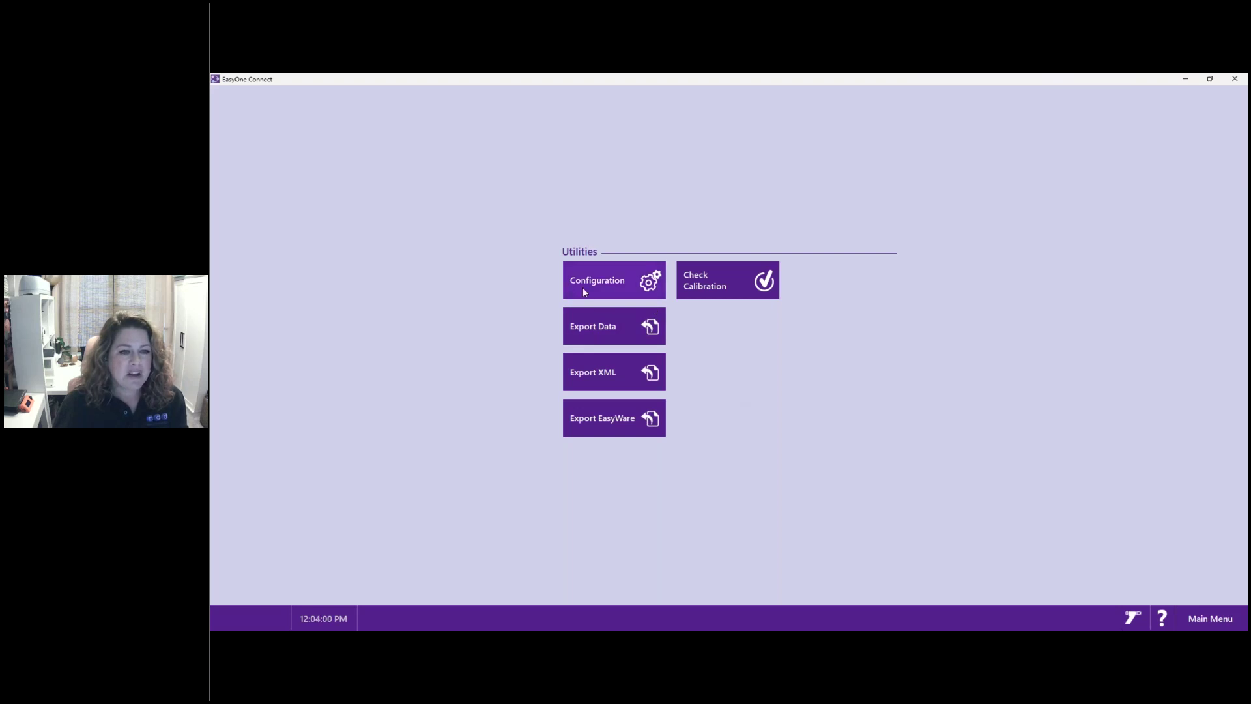
pyautogui.click(621, 279)
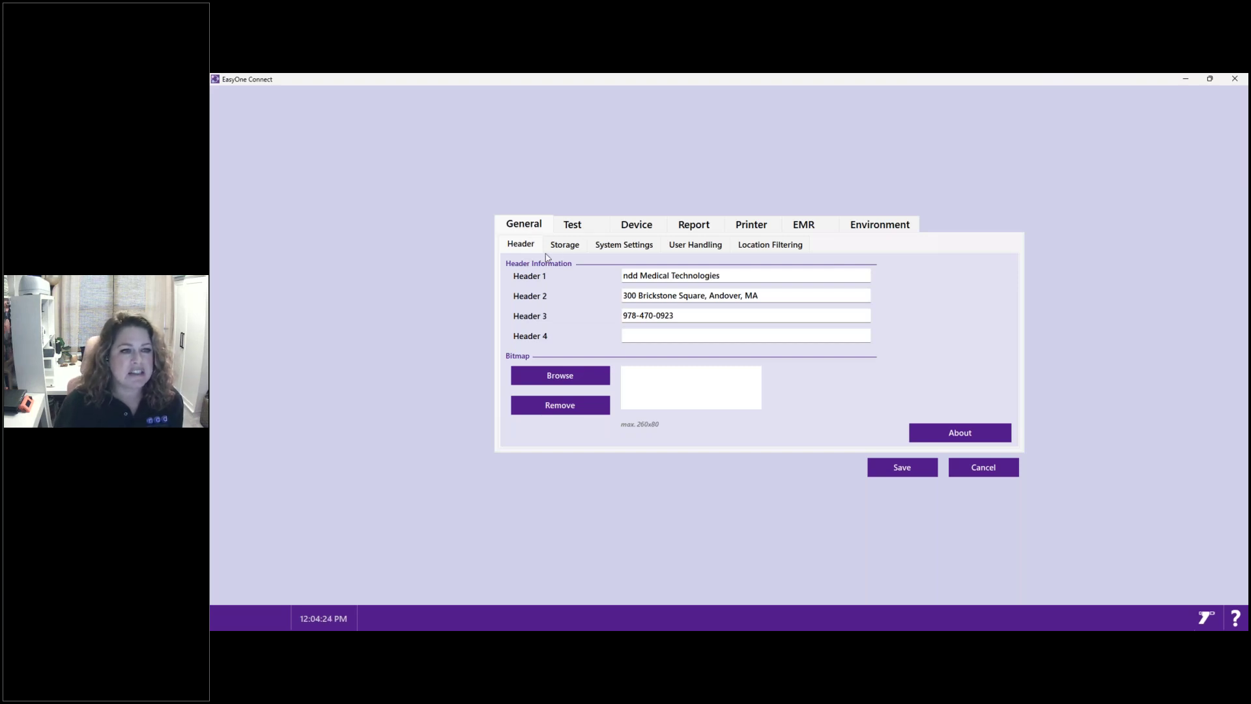
pyautogui.click(629, 247)
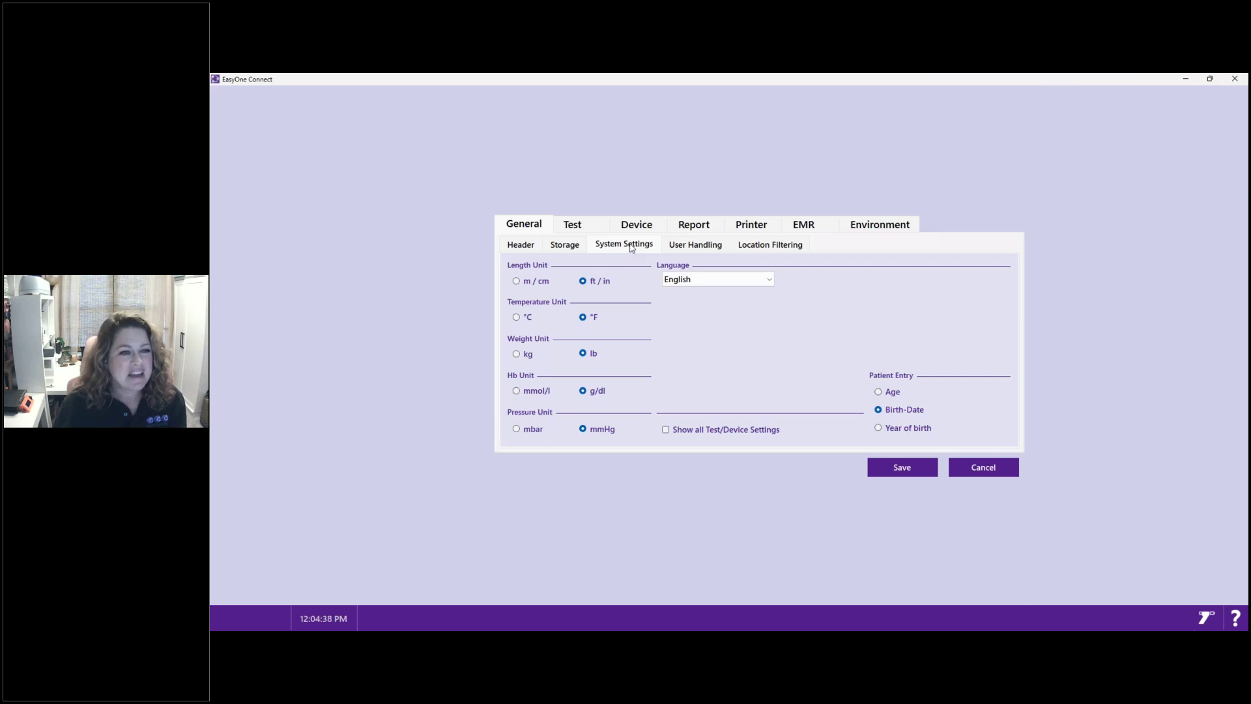
# Step: Switch to the Test tab's general settings with Best Value (ATS/ERS) and 99-trial limits
pyautogui.click(581, 226)
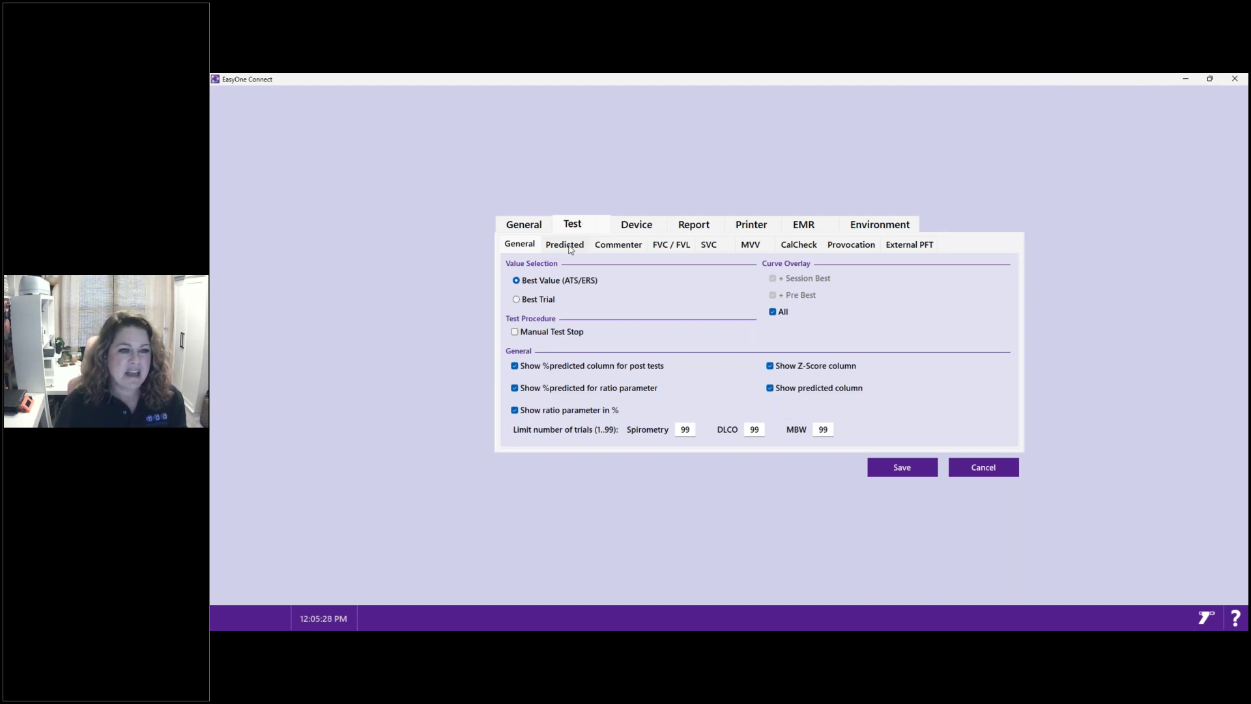
# Step: On the Predicted subtab, choose Quanjer (GLI), 2012 spirometry and GOLD(2008)/Hardie interpretation
pyautogui.click(570, 250)
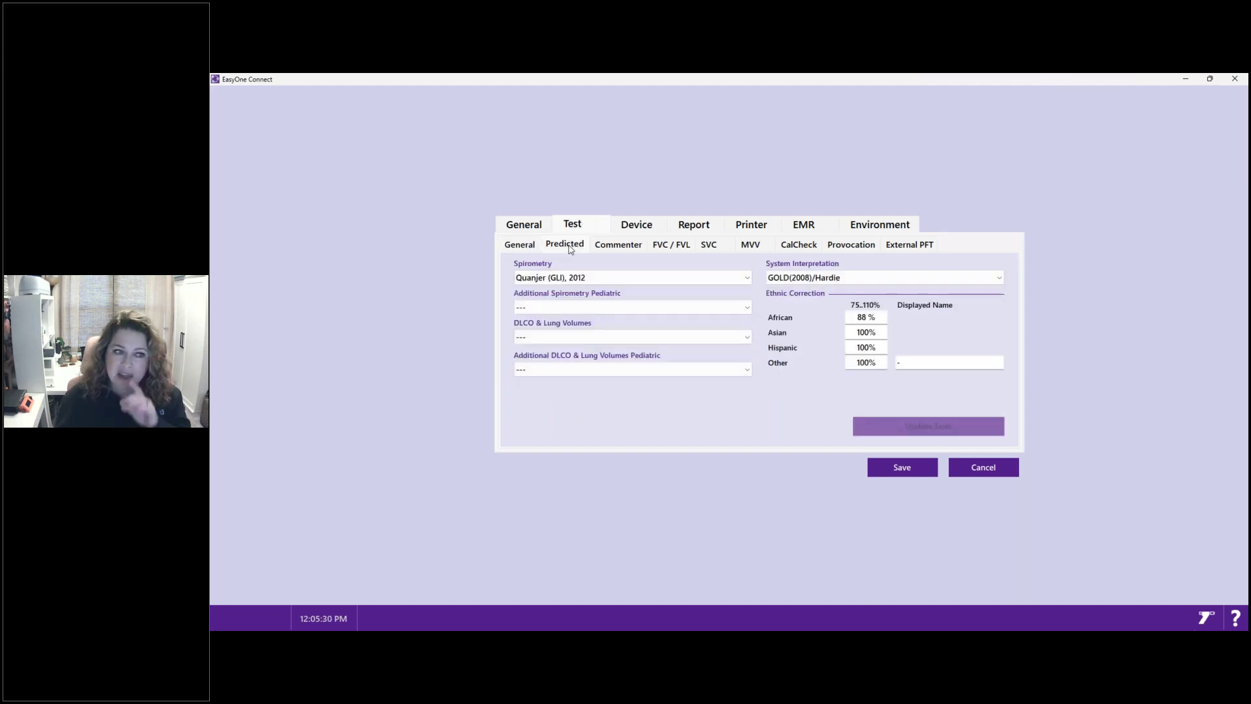
pyautogui.click(596, 284)
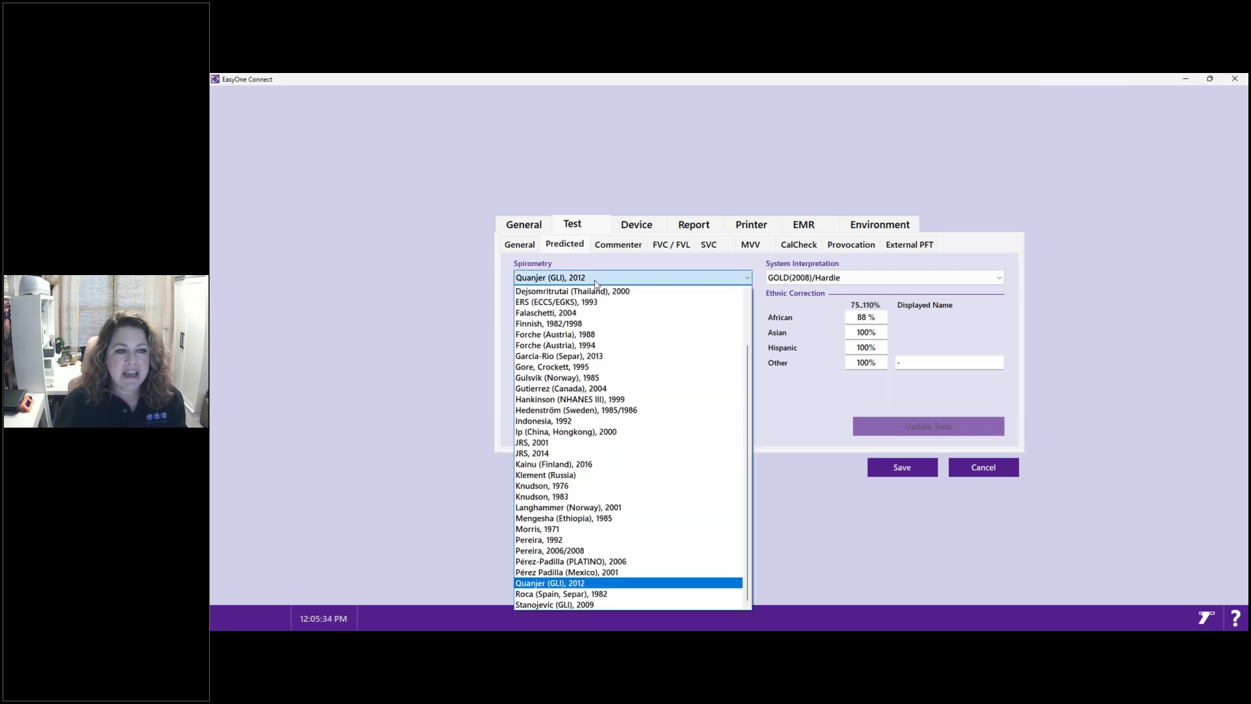
pyautogui.click(606, 588)
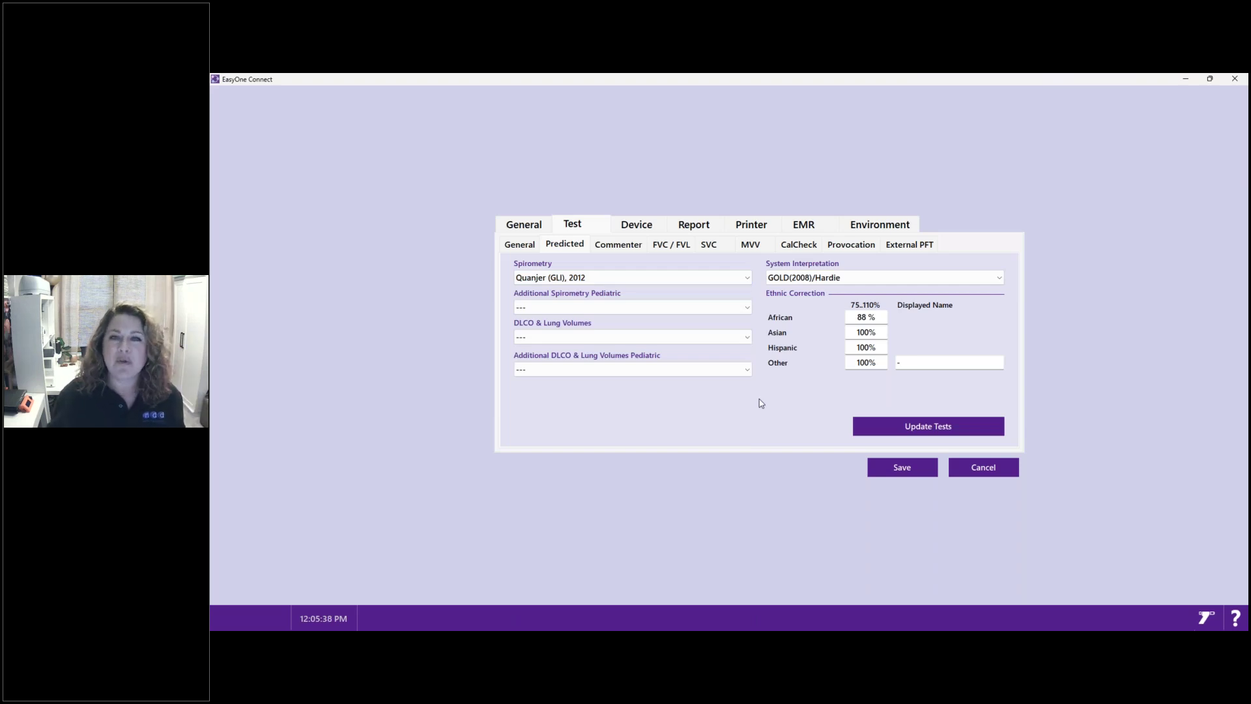
pyautogui.click(664, 279)
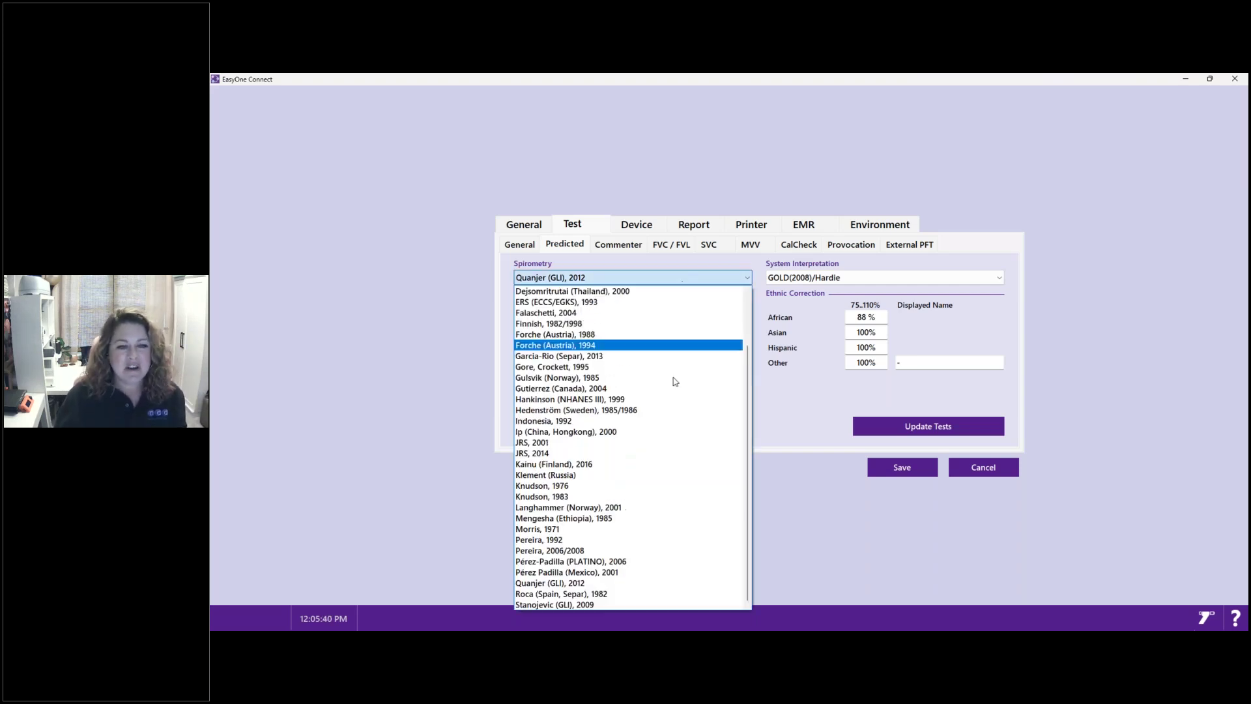
pyautogui.click(618, 582)
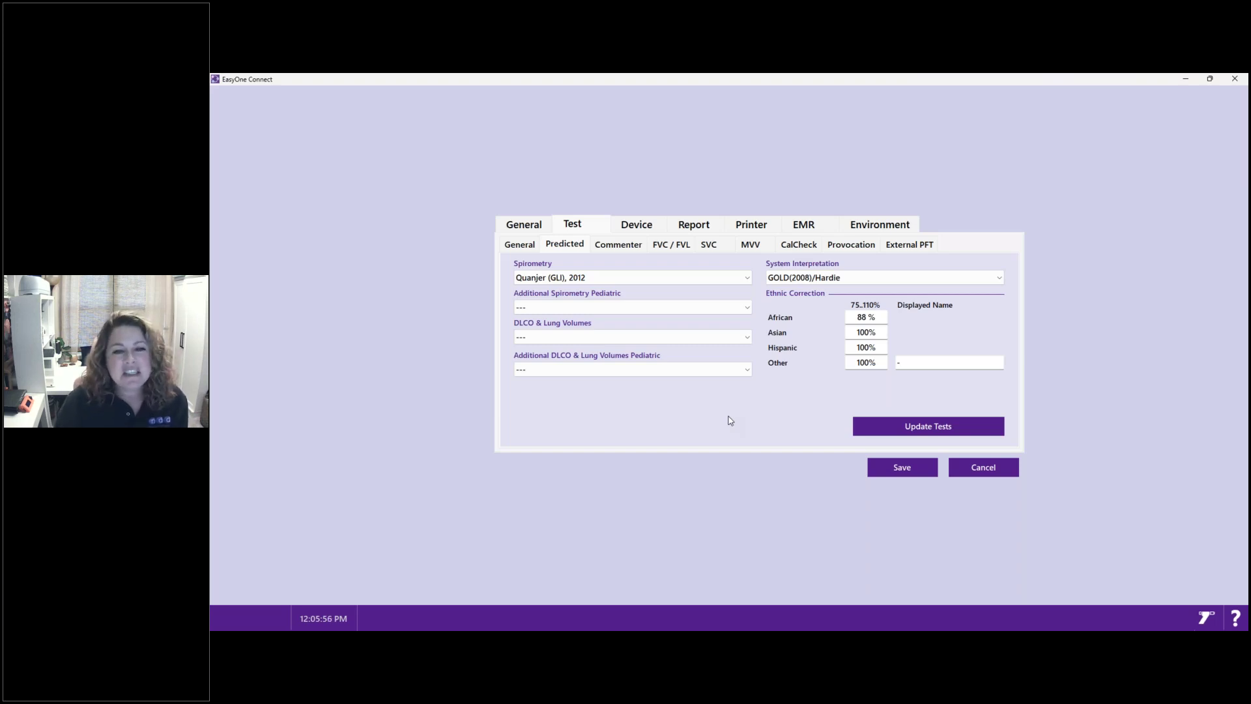
pyautogui.click(966, 279)
pyautogui.click(900, 334)
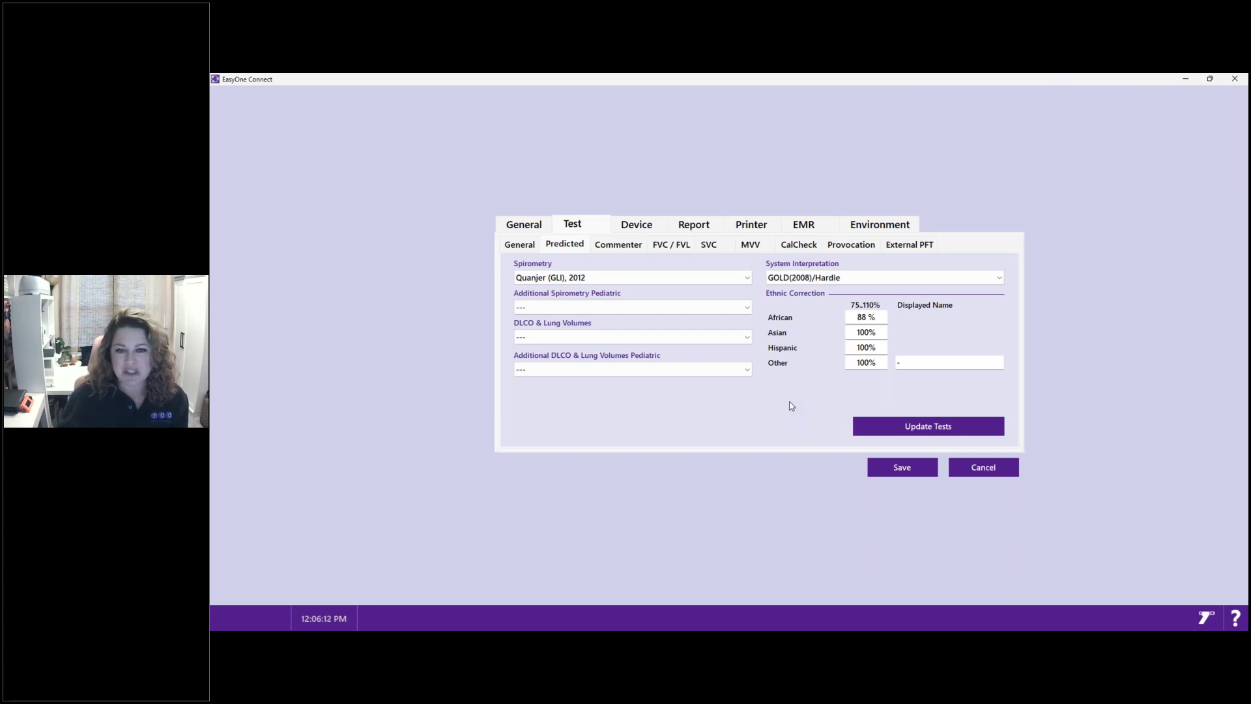
pyautogui.click(841, 295)
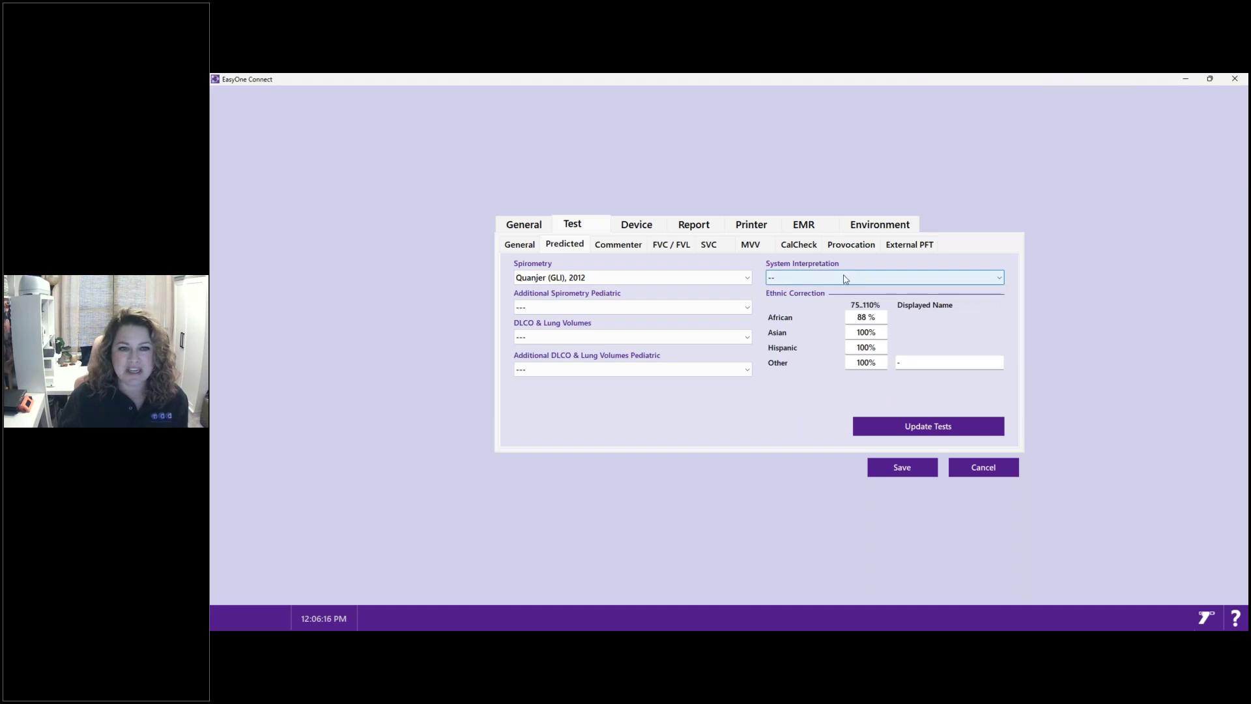
pyautogui.click(845, 278)
pyautogui.click(840, 335)
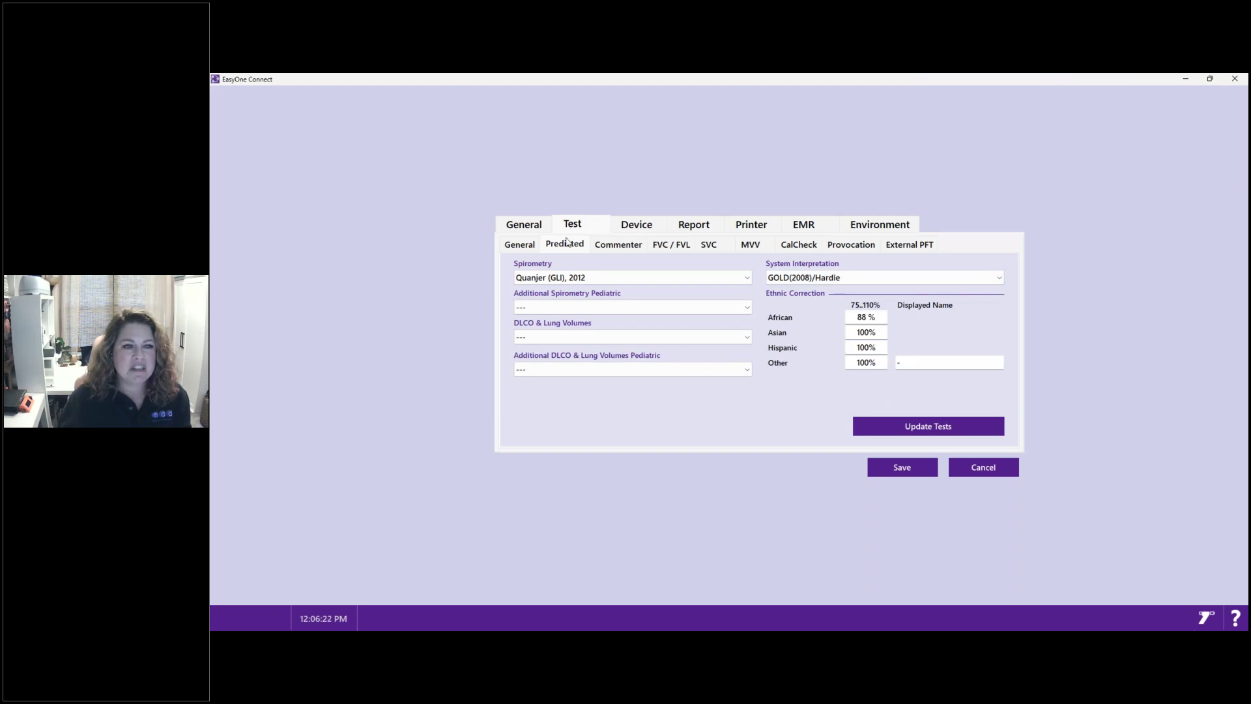
# Step: View the FVC / FVL settings (ATS/ERS 2019) and bring up the Display/Print parameter selection
pyautogui.click(675, 252)
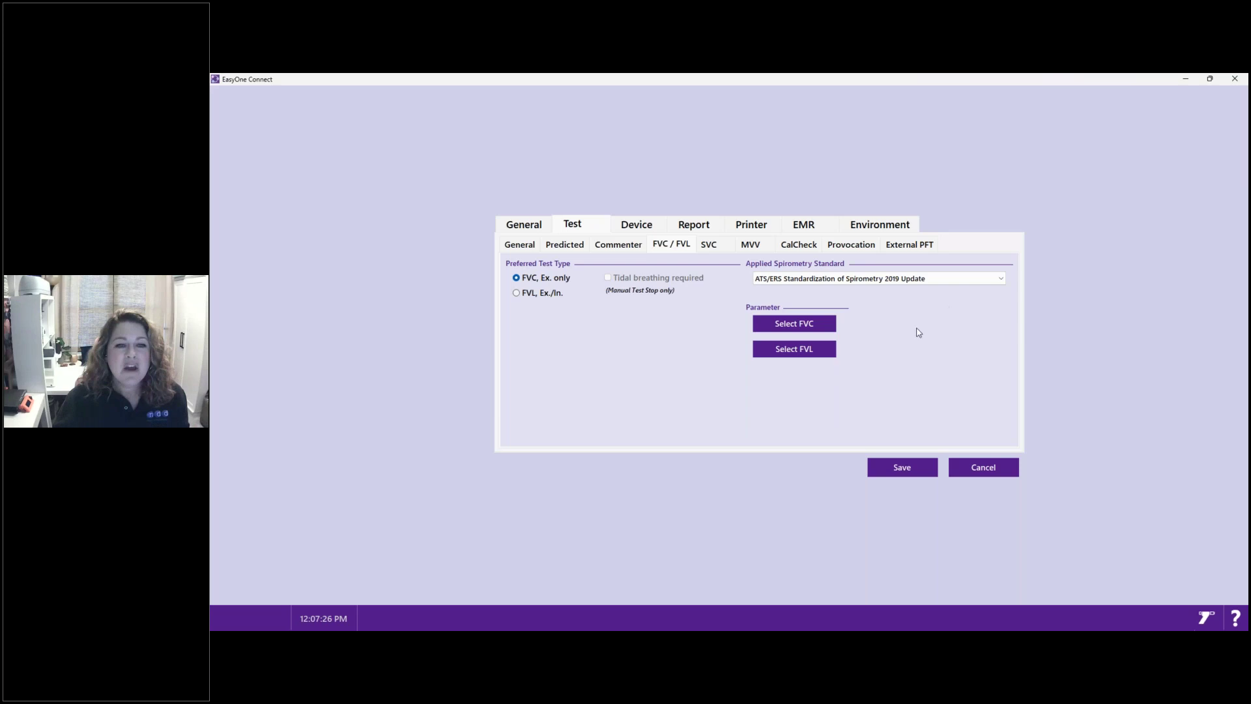
pyautogui.click(801, 323)
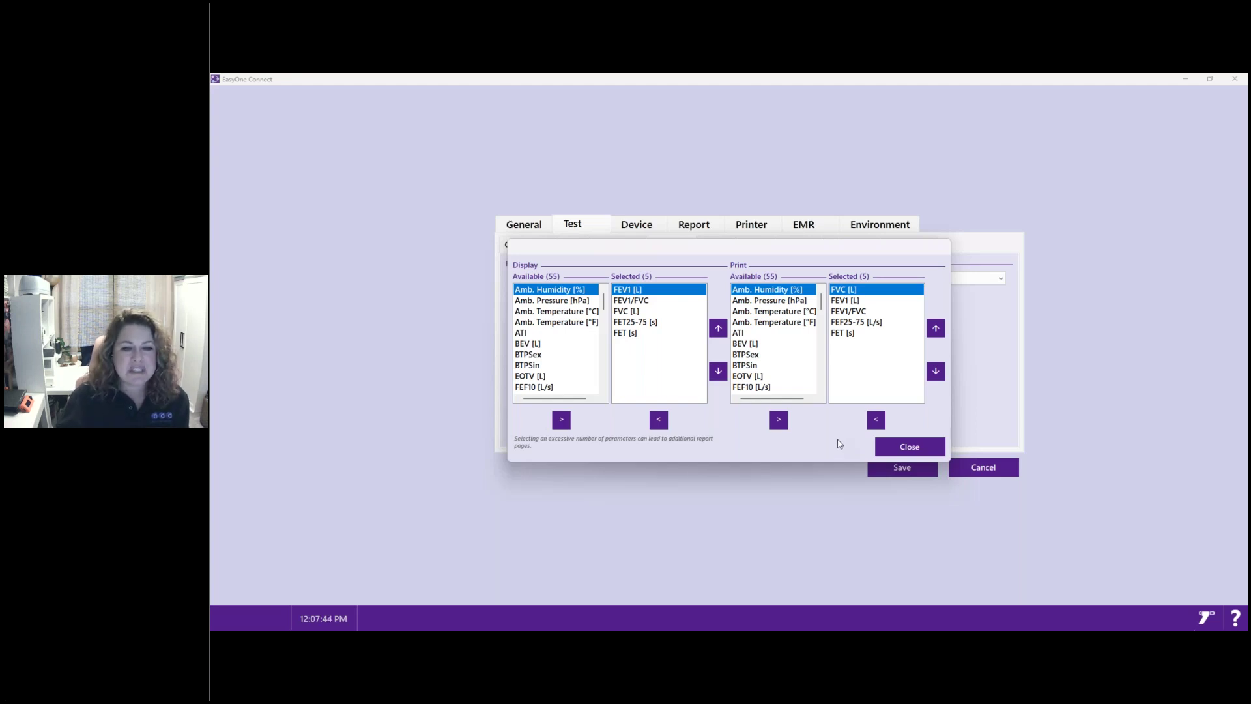
# Step: Add and reorder Amb. Humidity [%] in the Print list, then remove it and close the dialog
pyautogui.scroll(-7, 794, 362)
pyautogui.scroll(7, 792, 295)
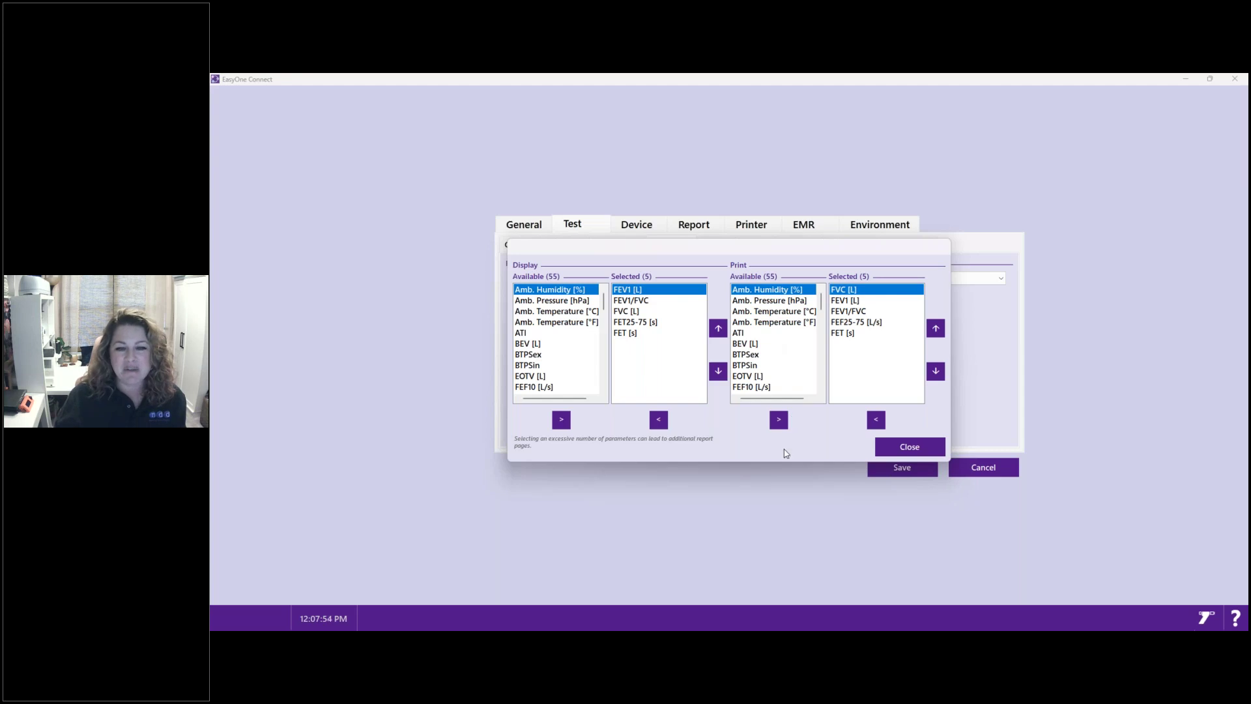
pyautogui.click(779, 419)
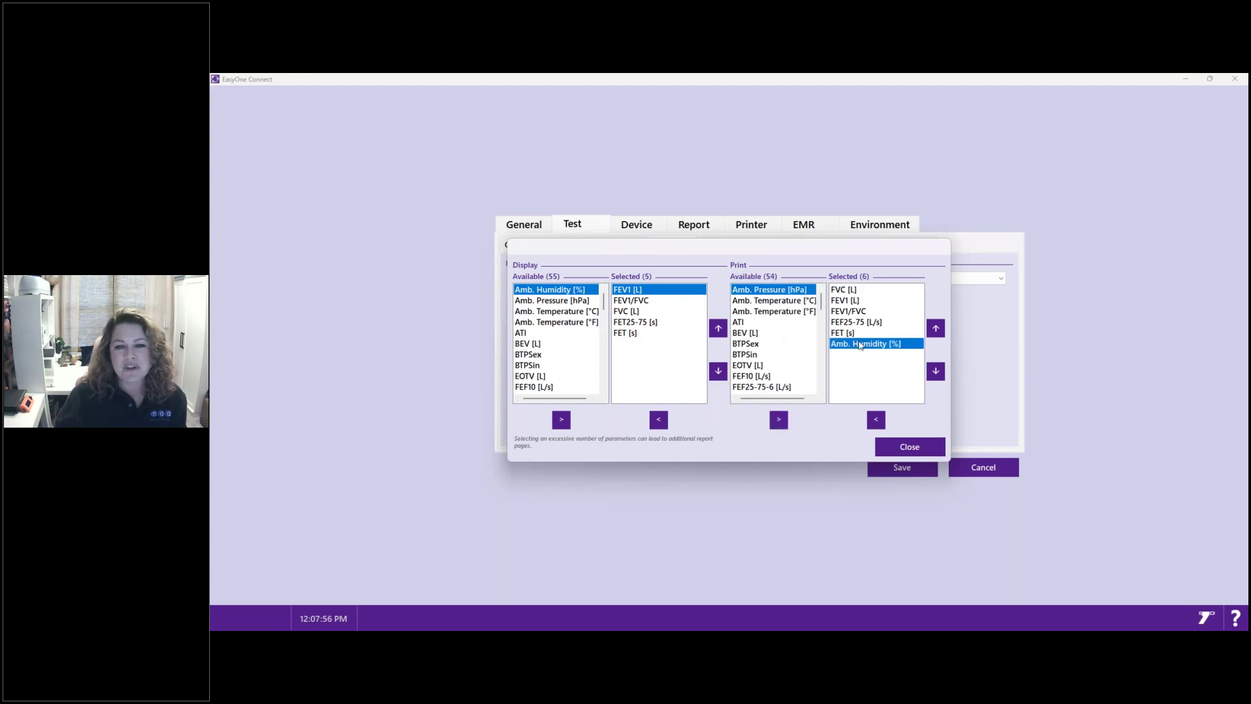
pyautogui.click(935, 329)
pyautogui.click(936, 328)
pyautogui.click(936, 329)
pyautogui.click(935, 328)
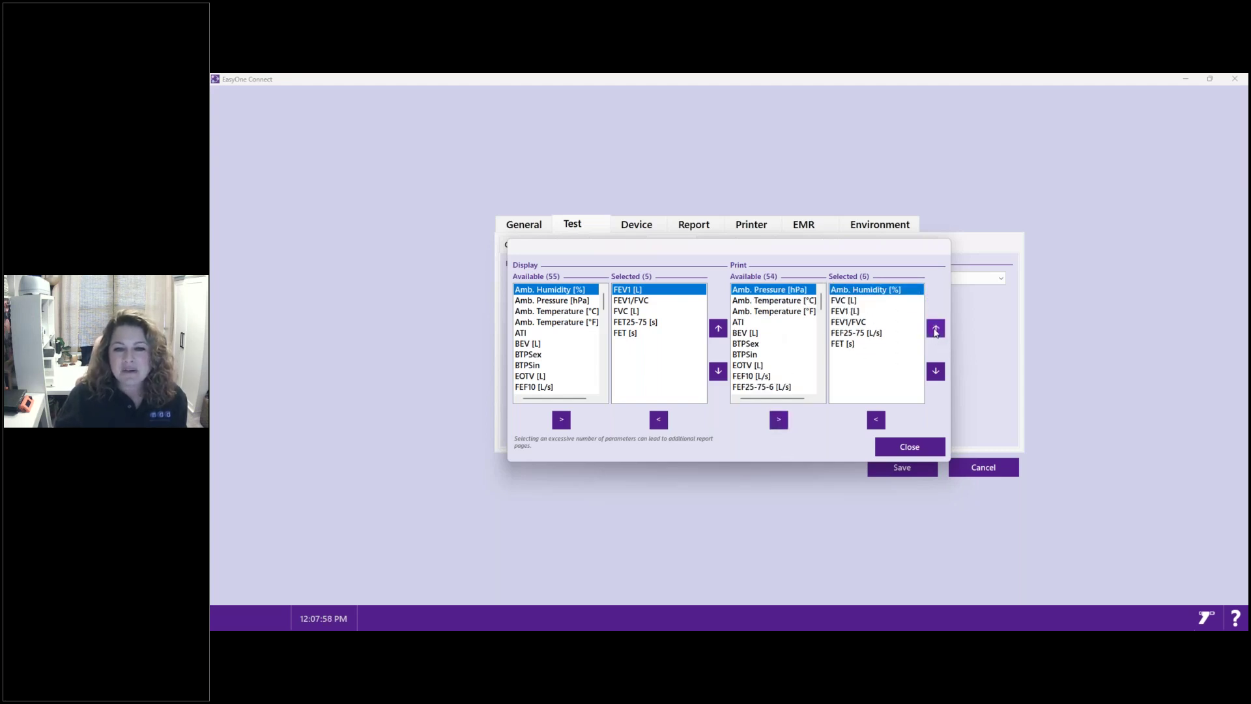
pyautogui.click(935, 371)
pyautogui.click(935, 370)
pyautogui.click(936, 370)
pyautogui.click(935, 371)
pyautogui.click(936, 370)
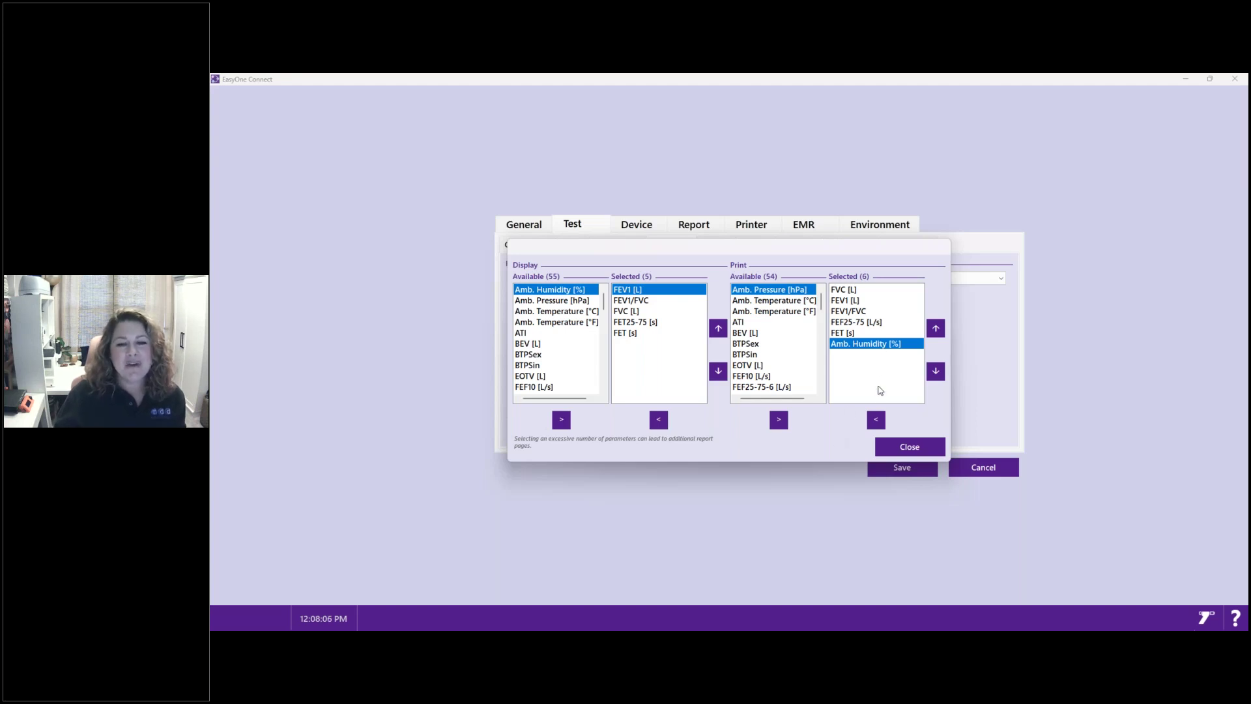
pyautogui.click(875, 420)
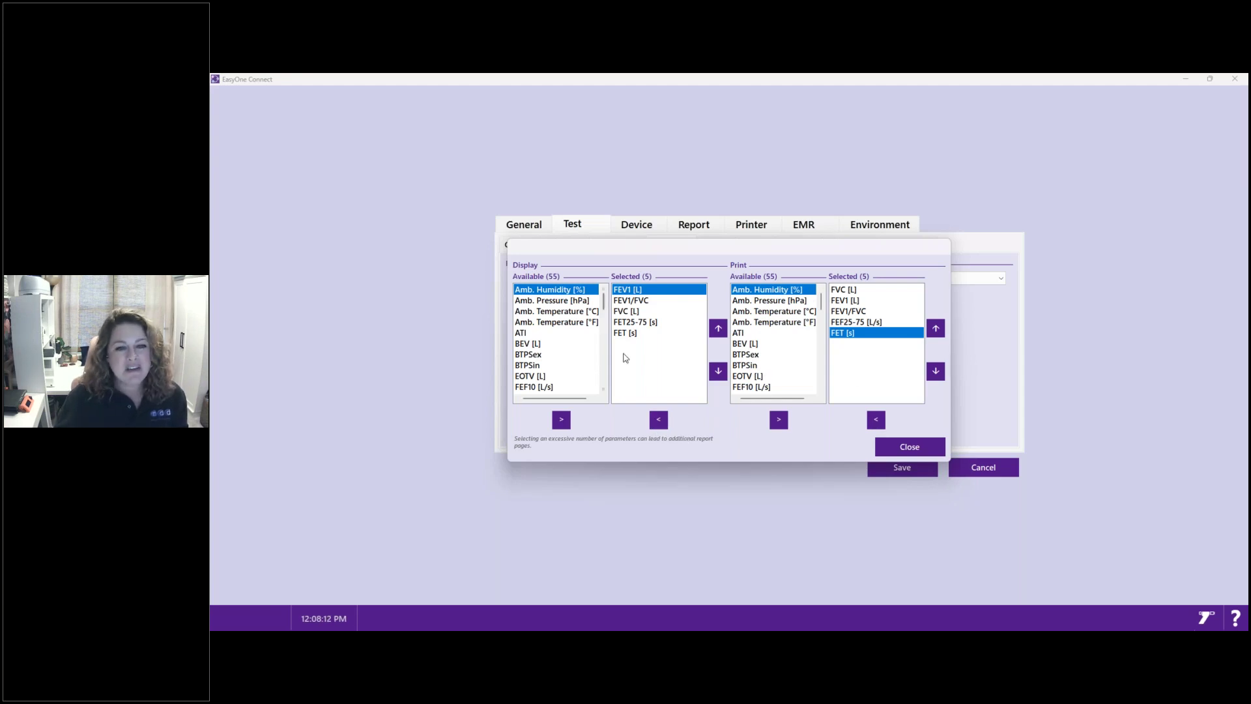
pyautogui.click(911, 448)
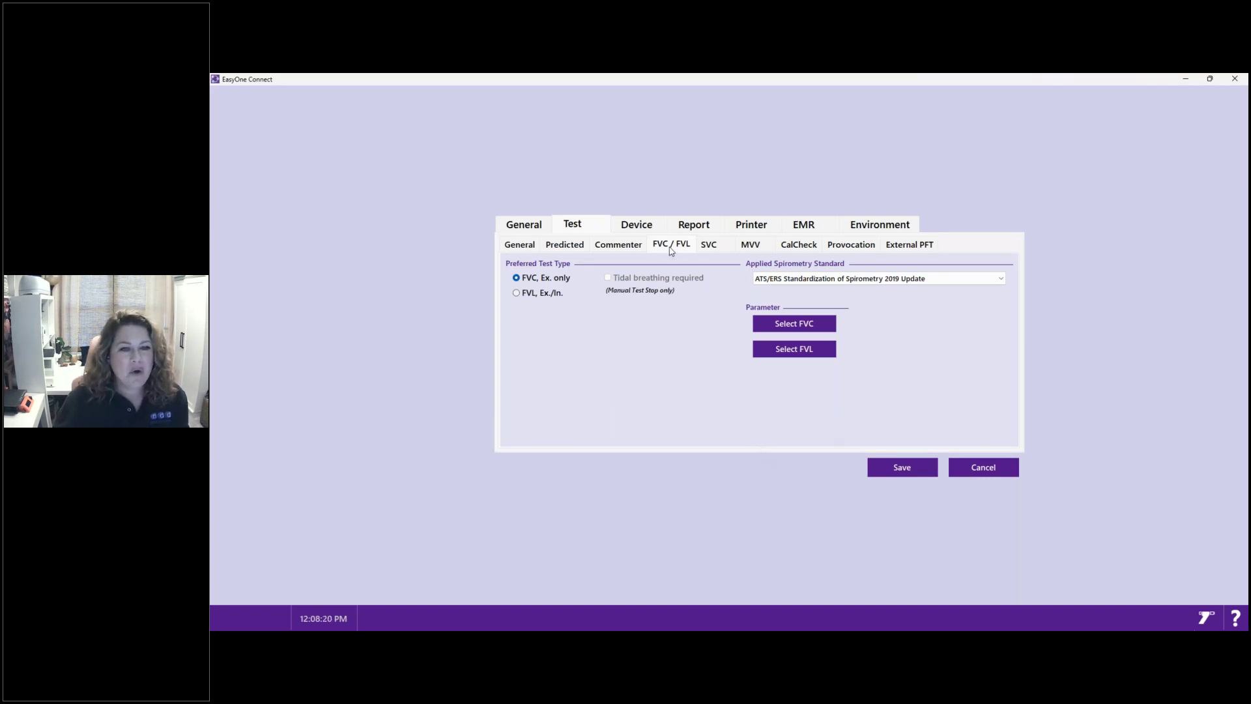
# Step: View the Device Inline Filters settings: EasyOne Filter SP, 0.05L dead space, BTPS ex 1.02
pyautogui.click(640, 225)
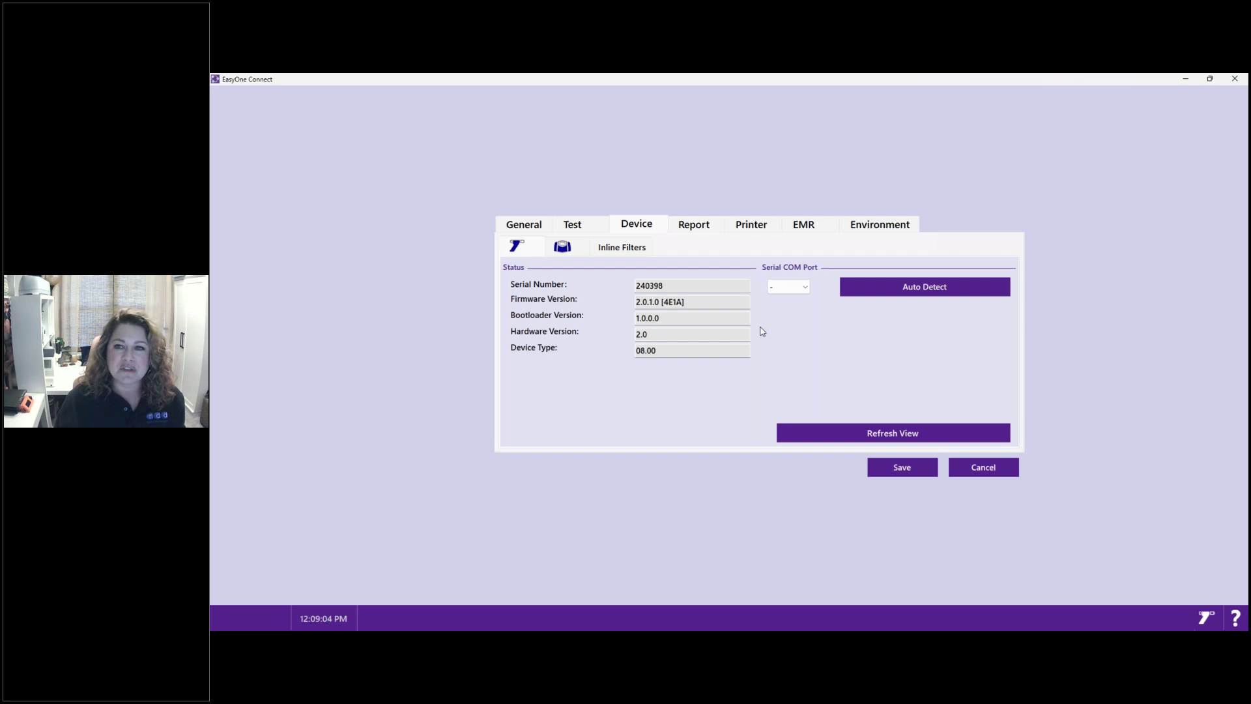
pyautogui.click(623, 247)
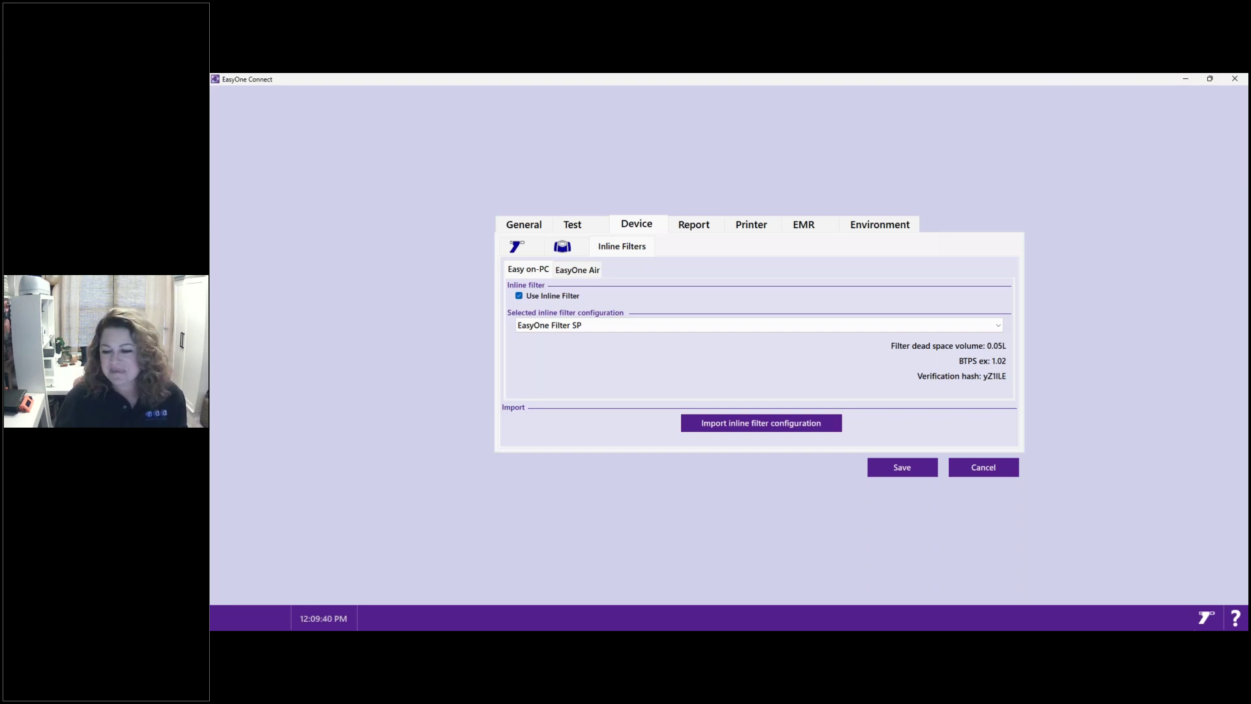
# Step: Review the Report settings for trending, lung age, predicted graph and XML export
pyautogui.click(708, 223)
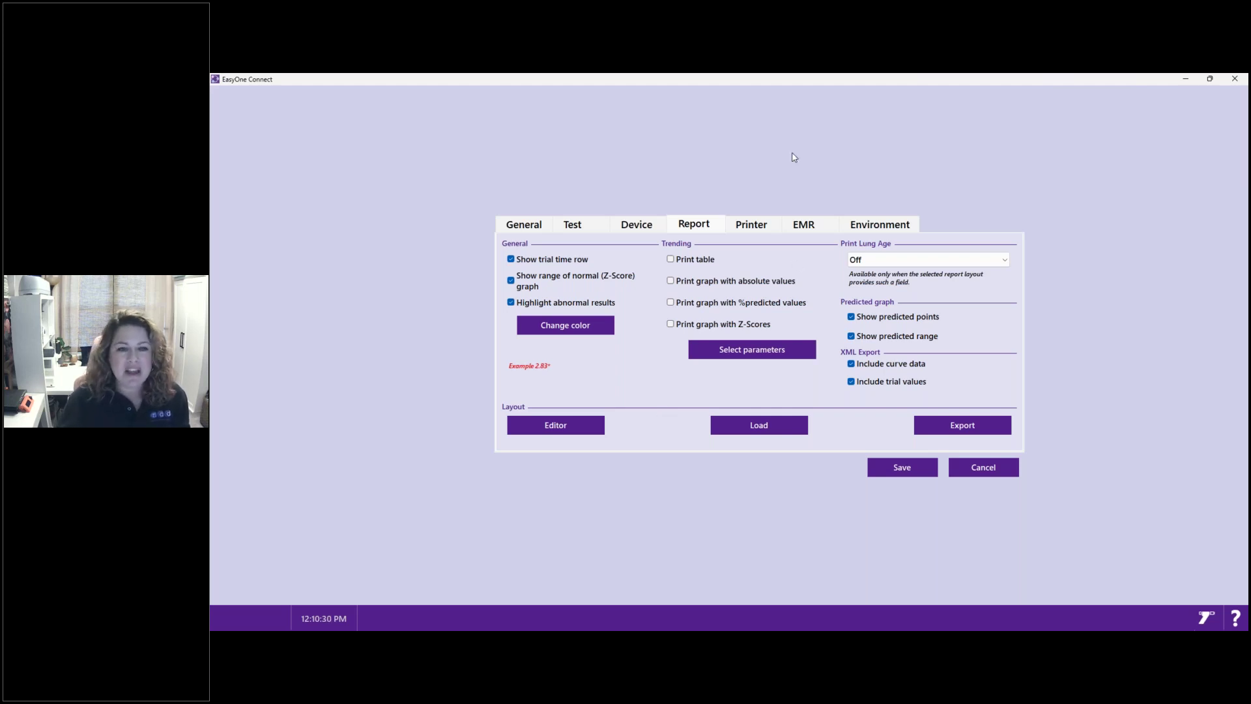
pyautogui.click(747, 223)
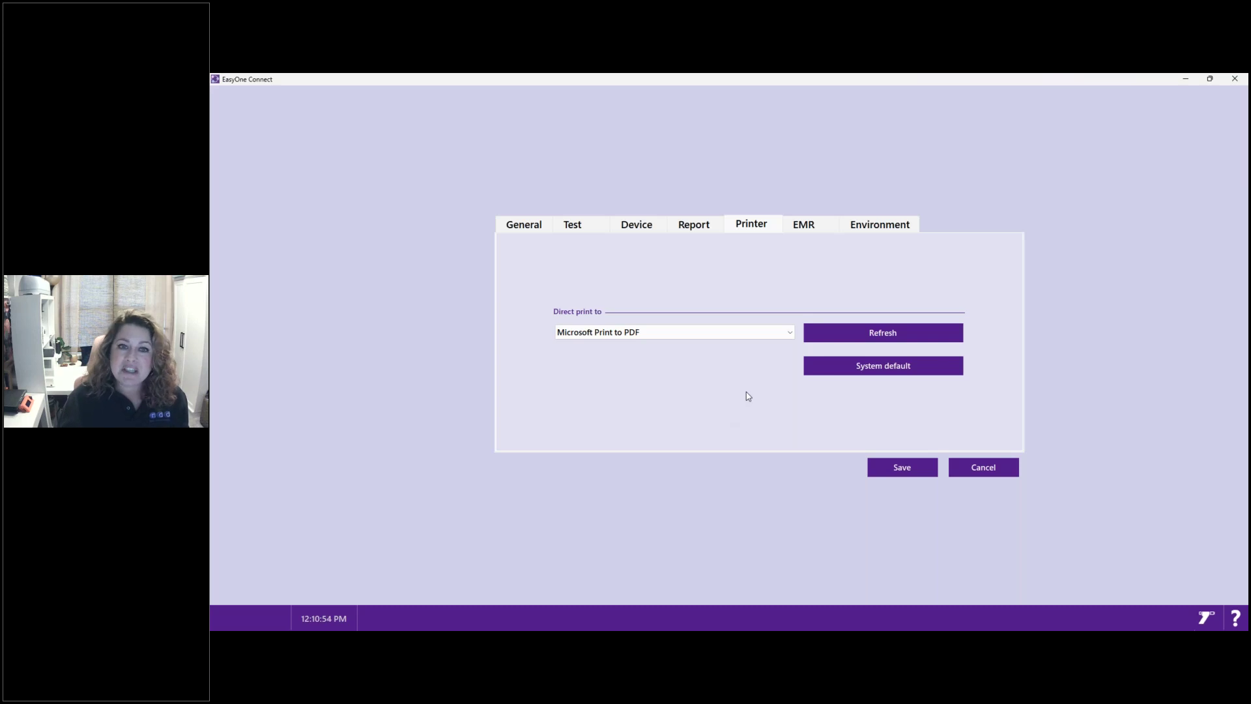
# Step: Check the Direct print to printers and keep Microsoft Print to PDF selected
pyautogui.click(782, 335)
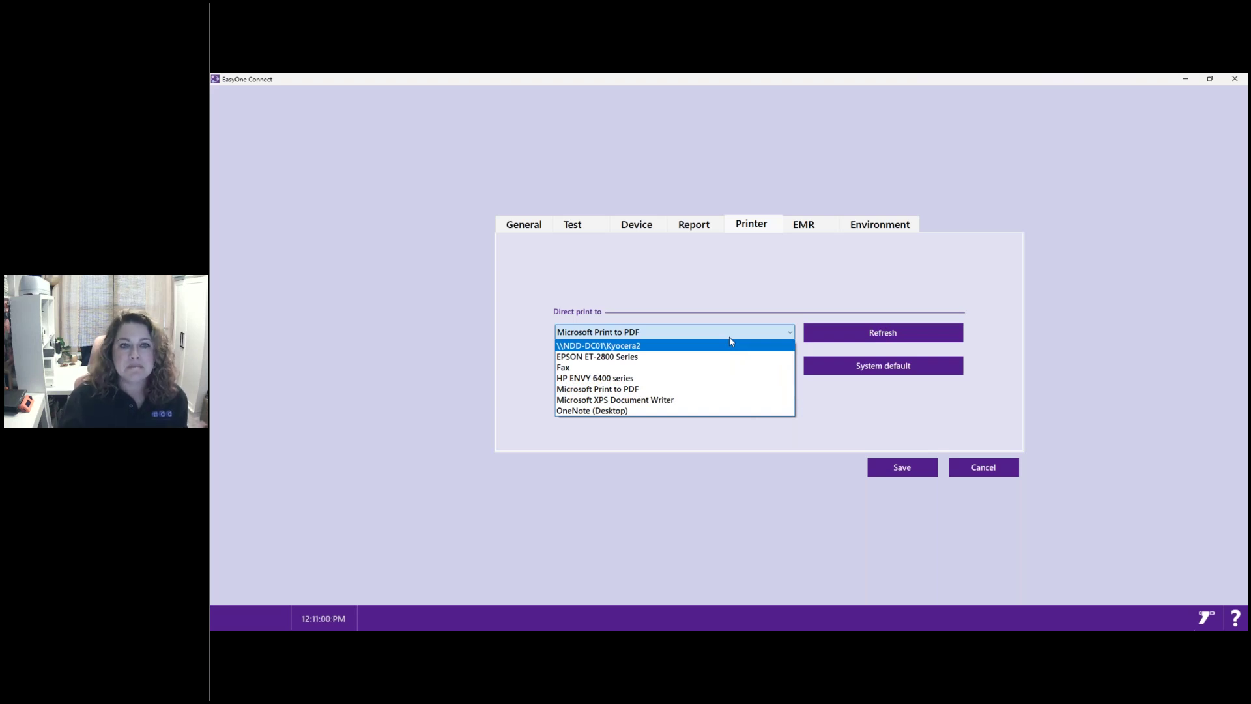
pyautogui.click(708, 390)
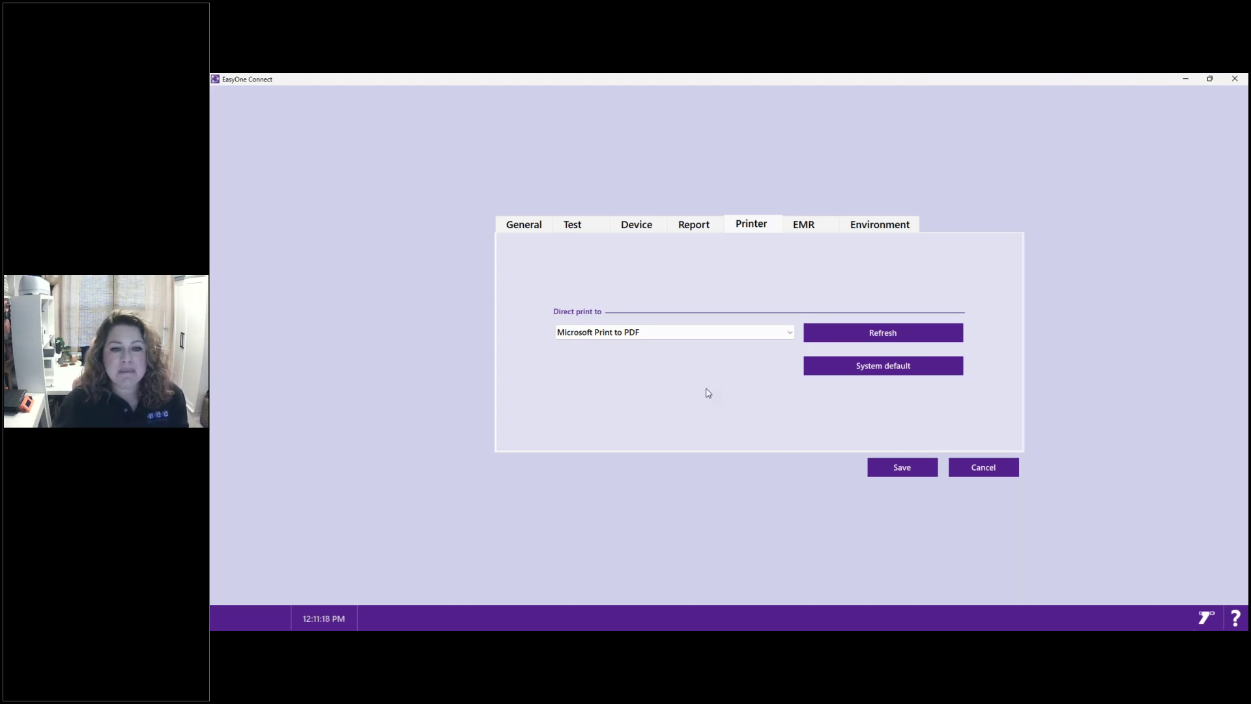
# Step: Save the configuration changes and return to the Patients/Test/History/Utilities main menu
pyautogui.click(910, 477)
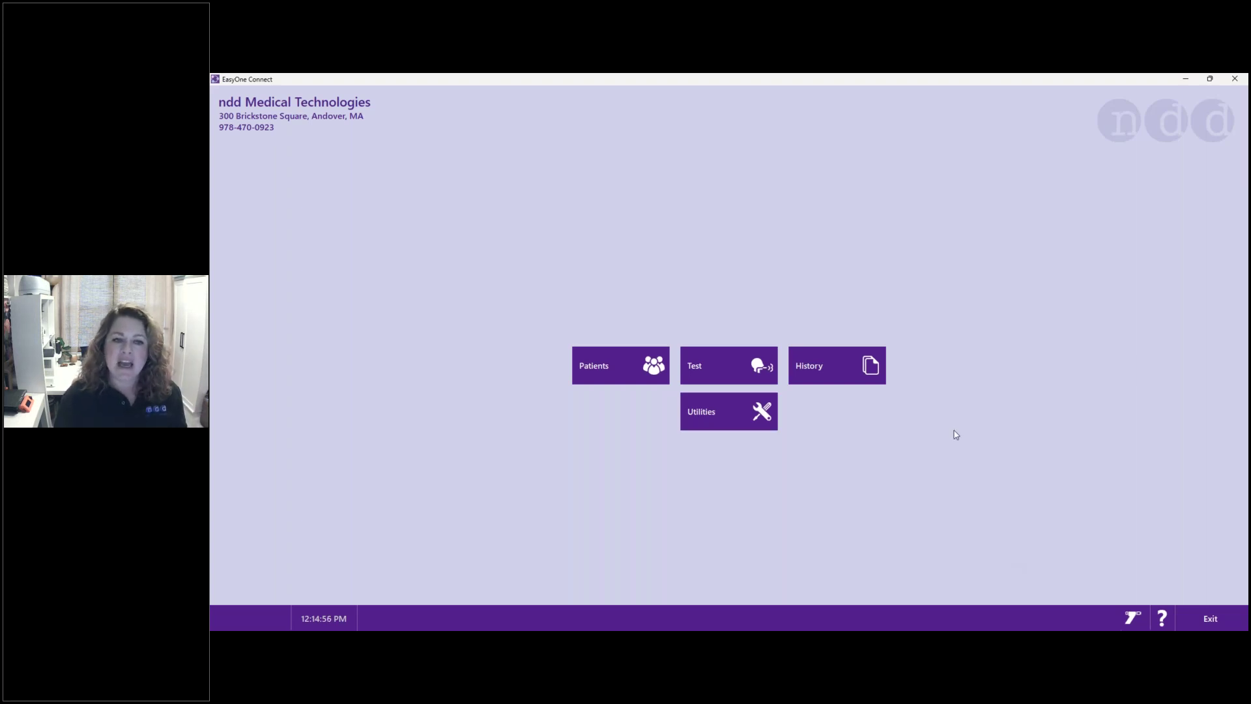
# Step: Open the 42-record Patients list and begin a blank new patient entry
pyautogui.click(633, 366)
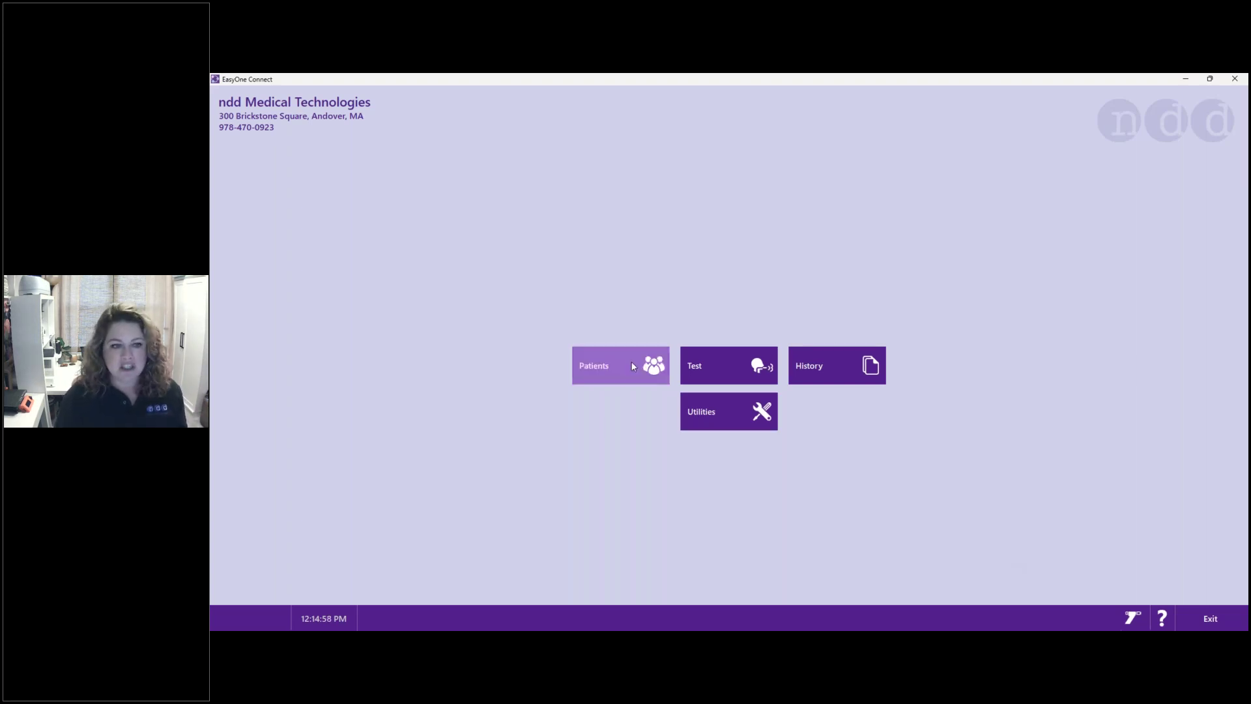
pyautogui.scroll(-4, 662, 385)
pyautogui.scroll(4, 662, 386)
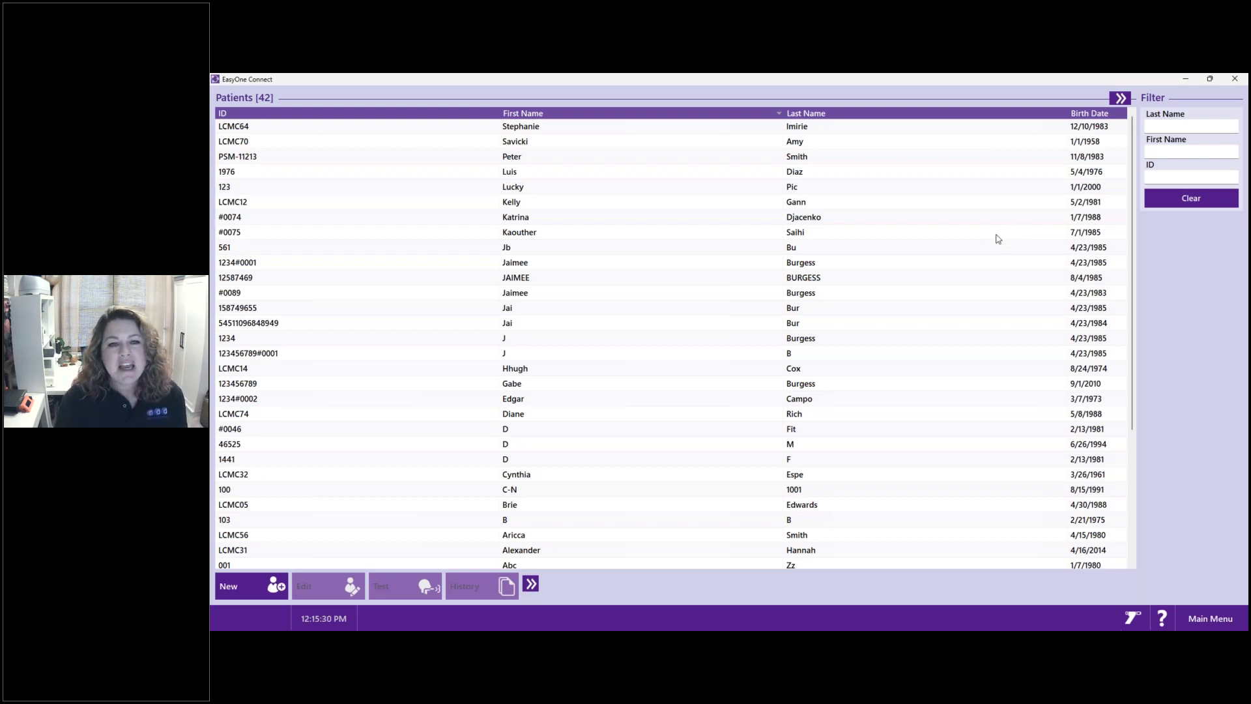
pyautogui.click(252, 592)
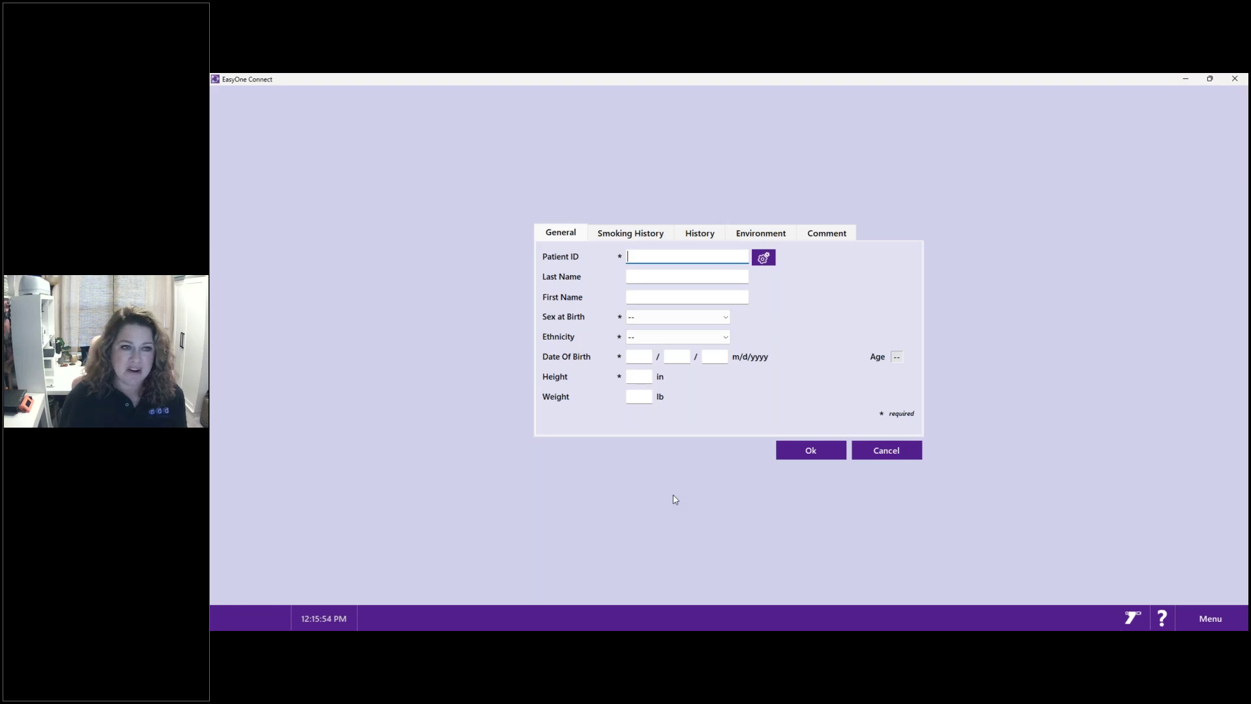
# Step: Browse the smoking, referral, environment and comment sections, then return to General's Patient ID field
pyautogui.click(657, 232)
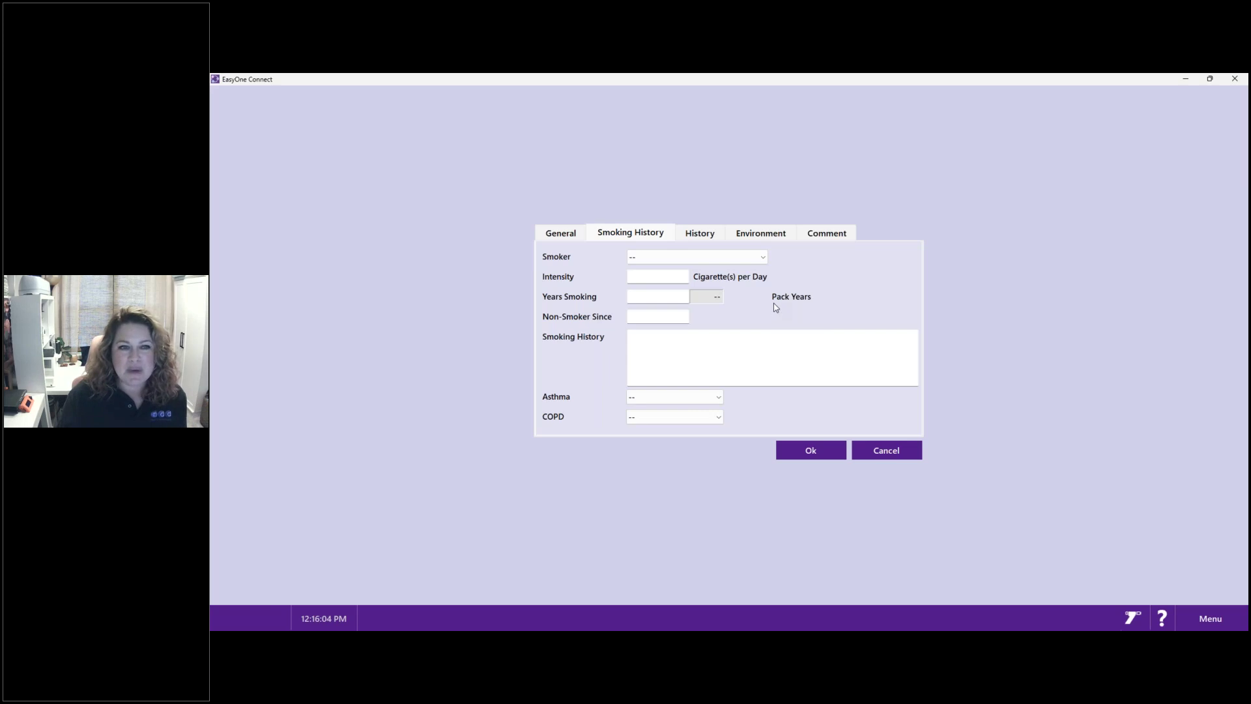
pyautogui.click(690, 234)
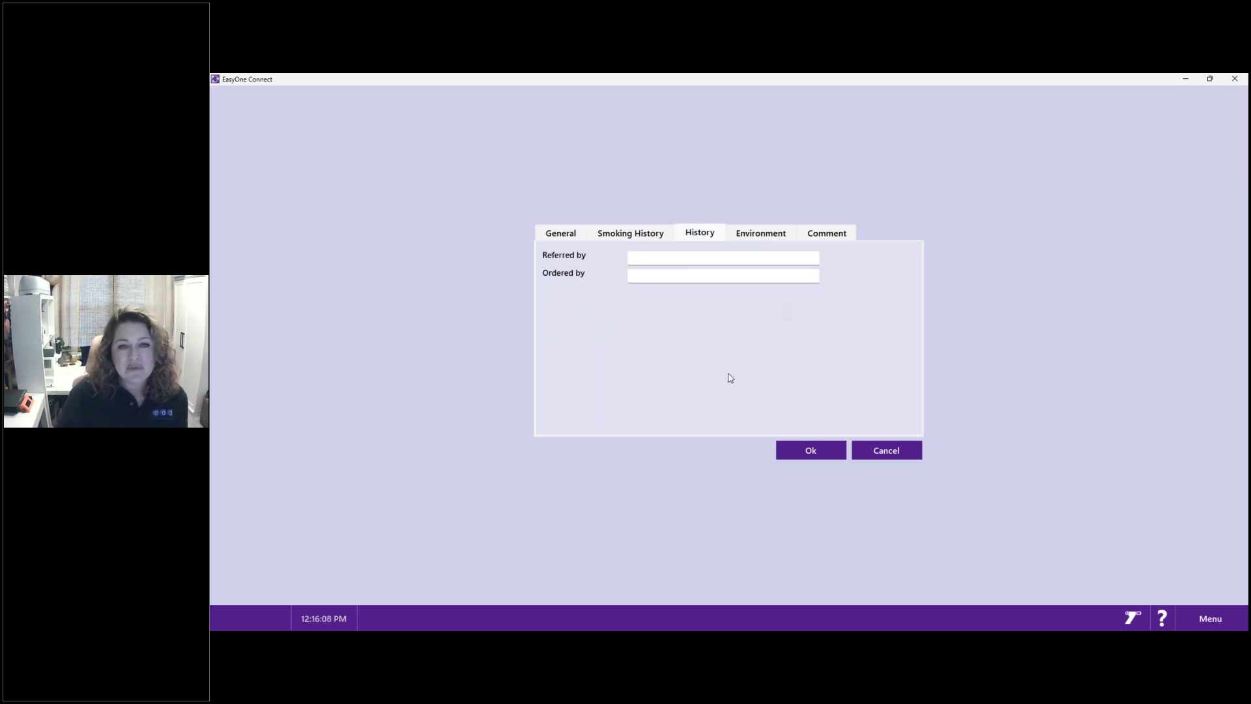
pyautogui.click(755, 241)
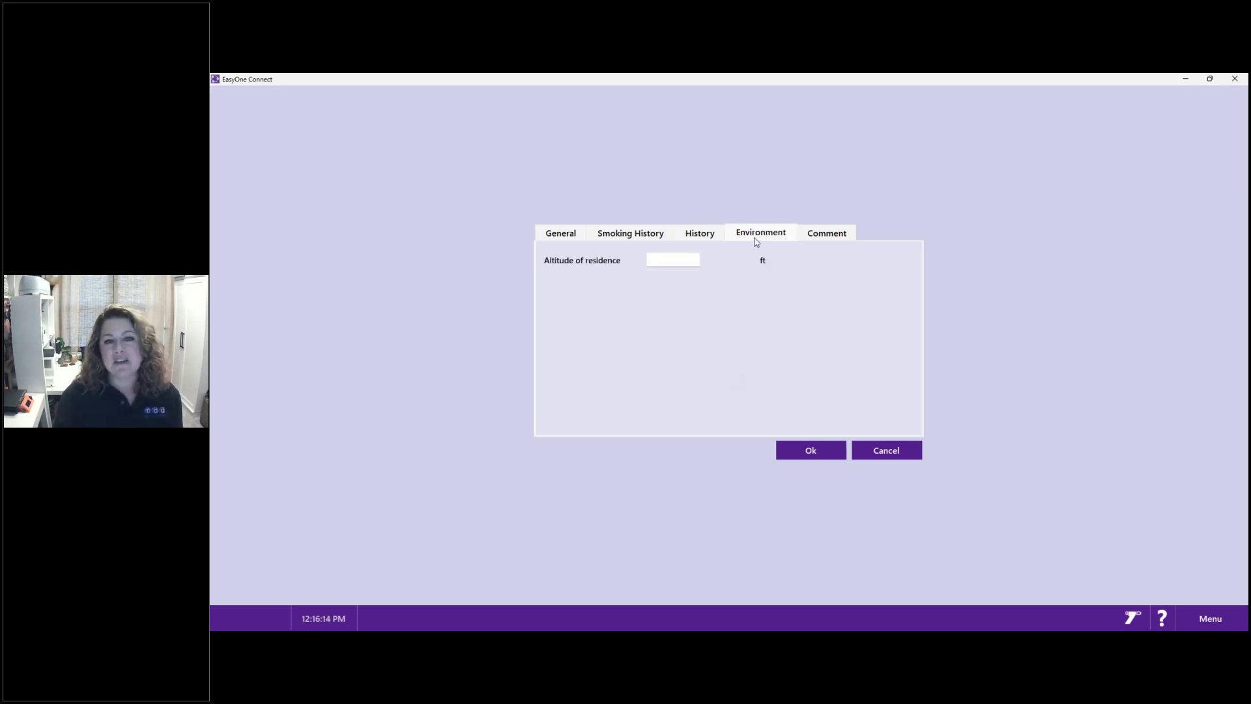
pyautogui.click(826, 236)
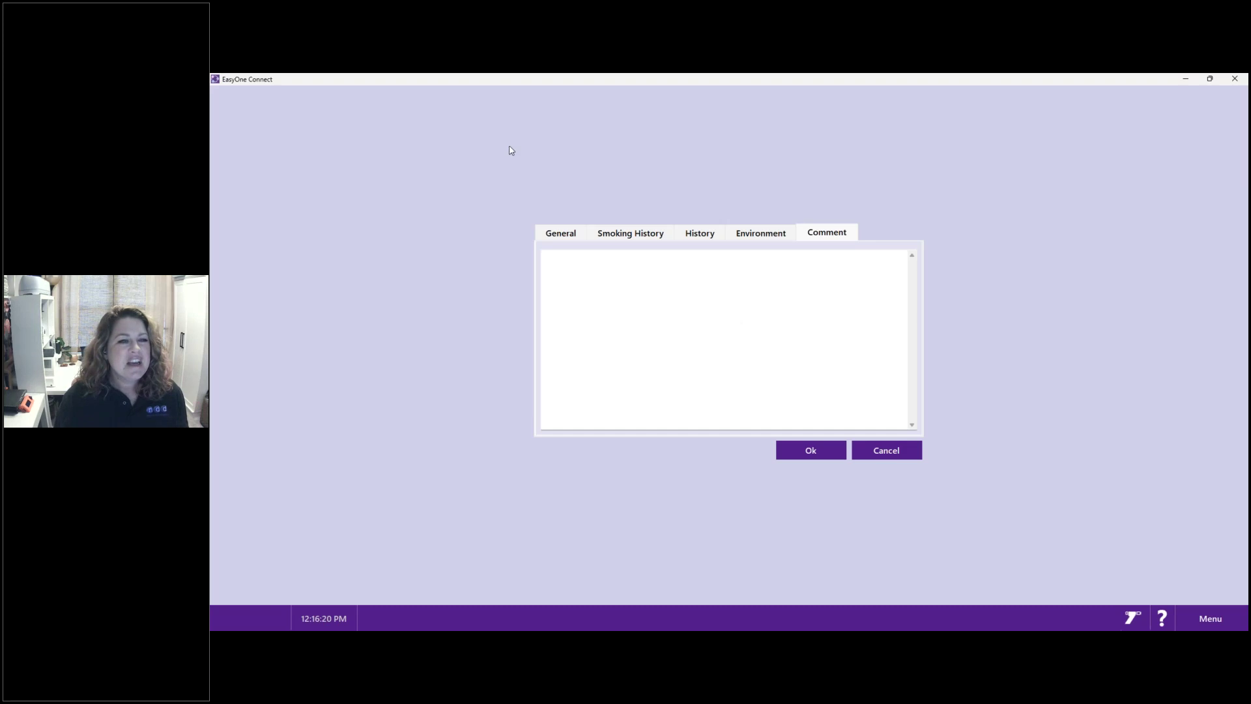
pyautogui.click(541, 234)
pyautogui.click(685, 258)
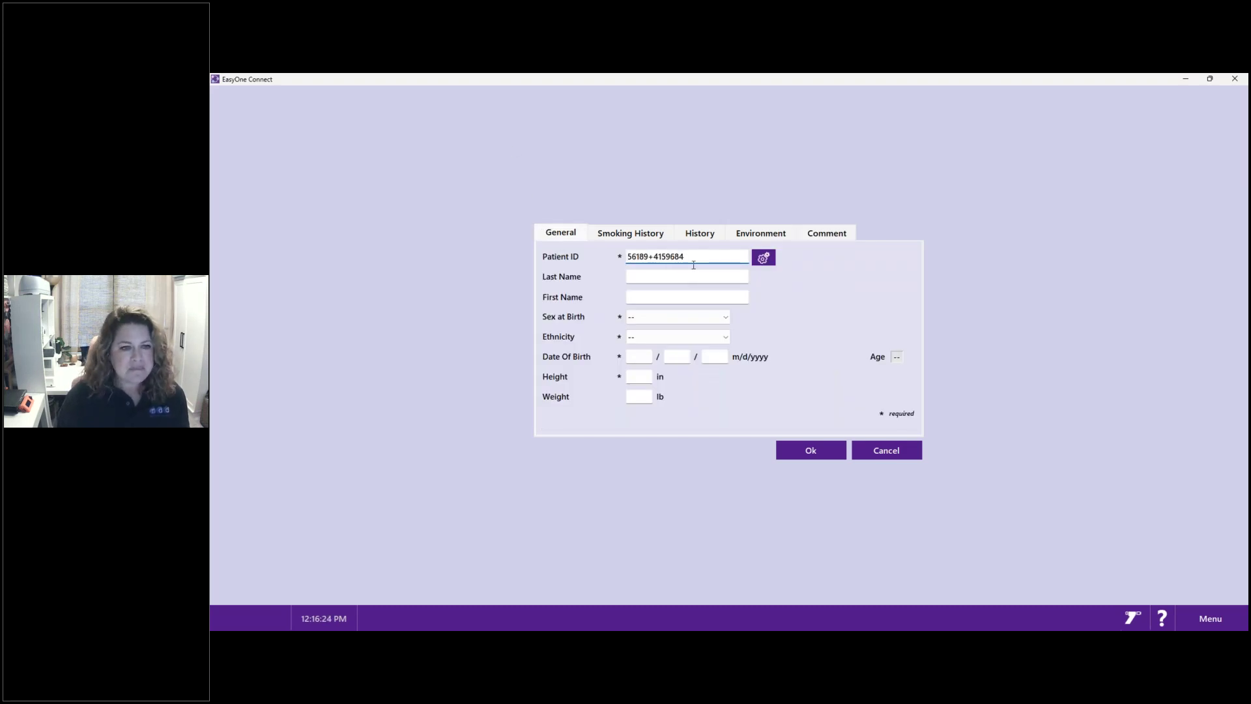
# Step: Enter the patient ID and remove the stray plus sign from it
pyautogui.click(655, 256)
pyautogui.press('BackSpace')
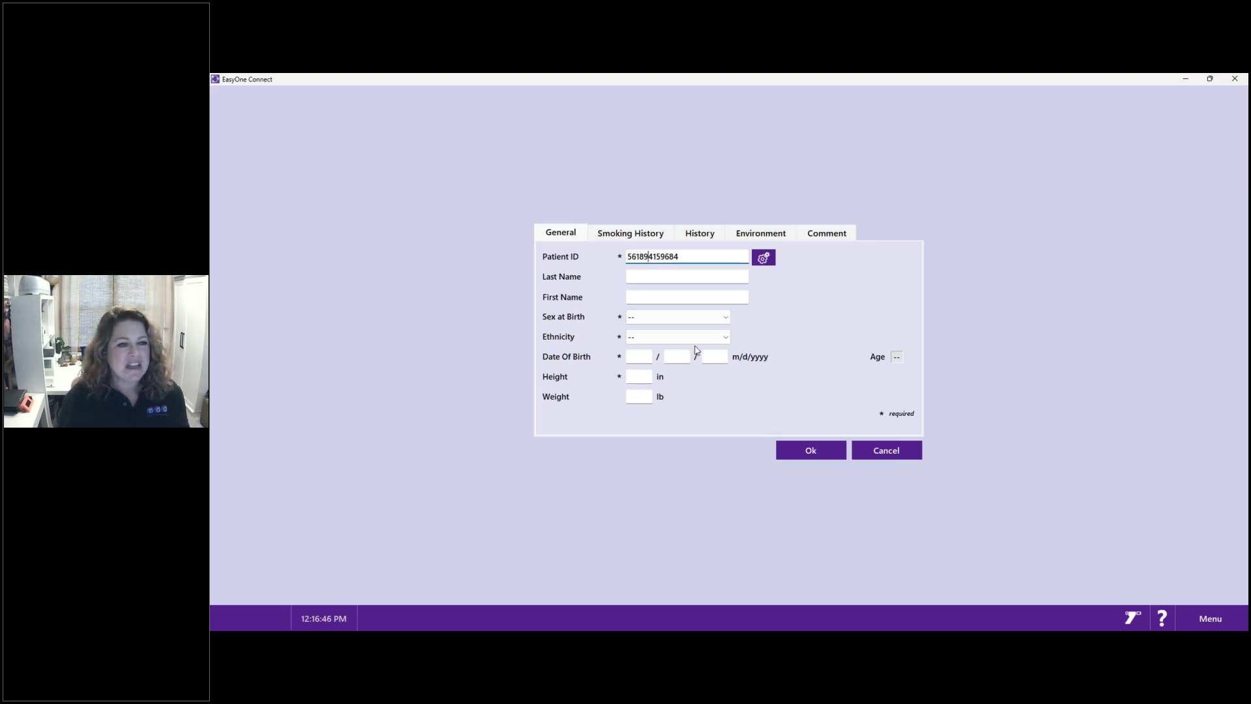
pyautogui.click(692, 315)
pyautogui.click(682, 353)
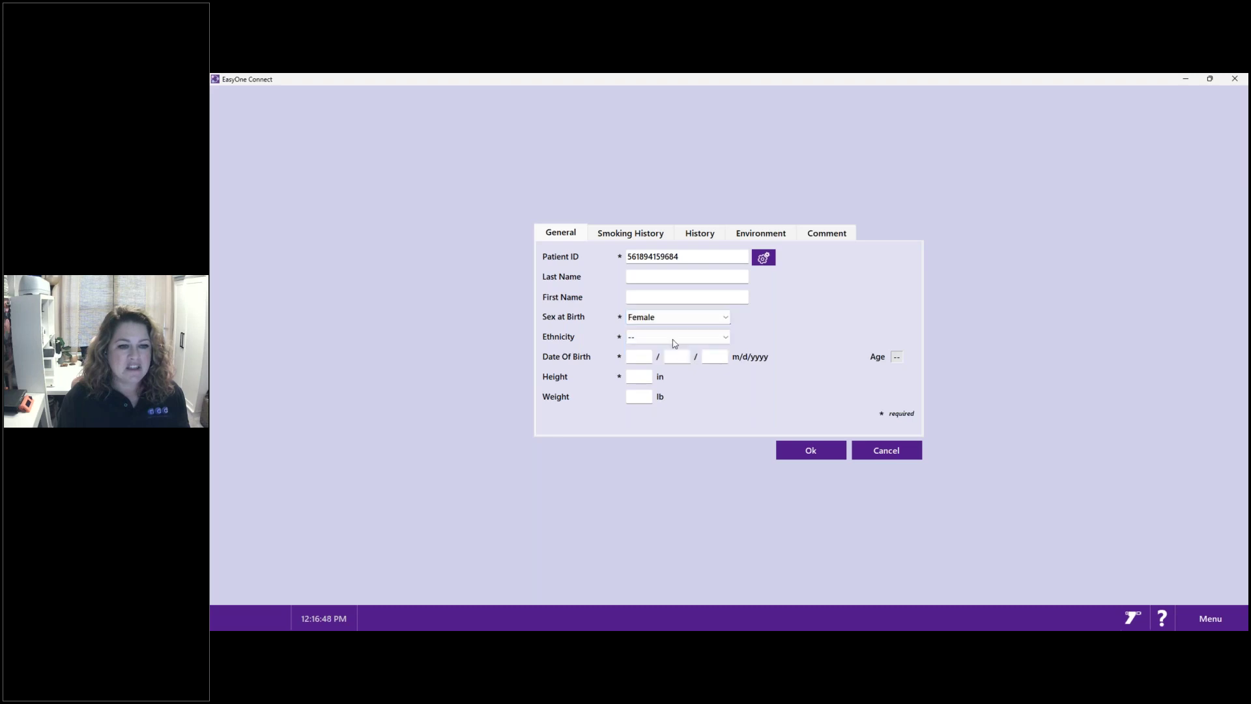
pyautogui.click(674, 337)
pyautogui.click(674, 357)
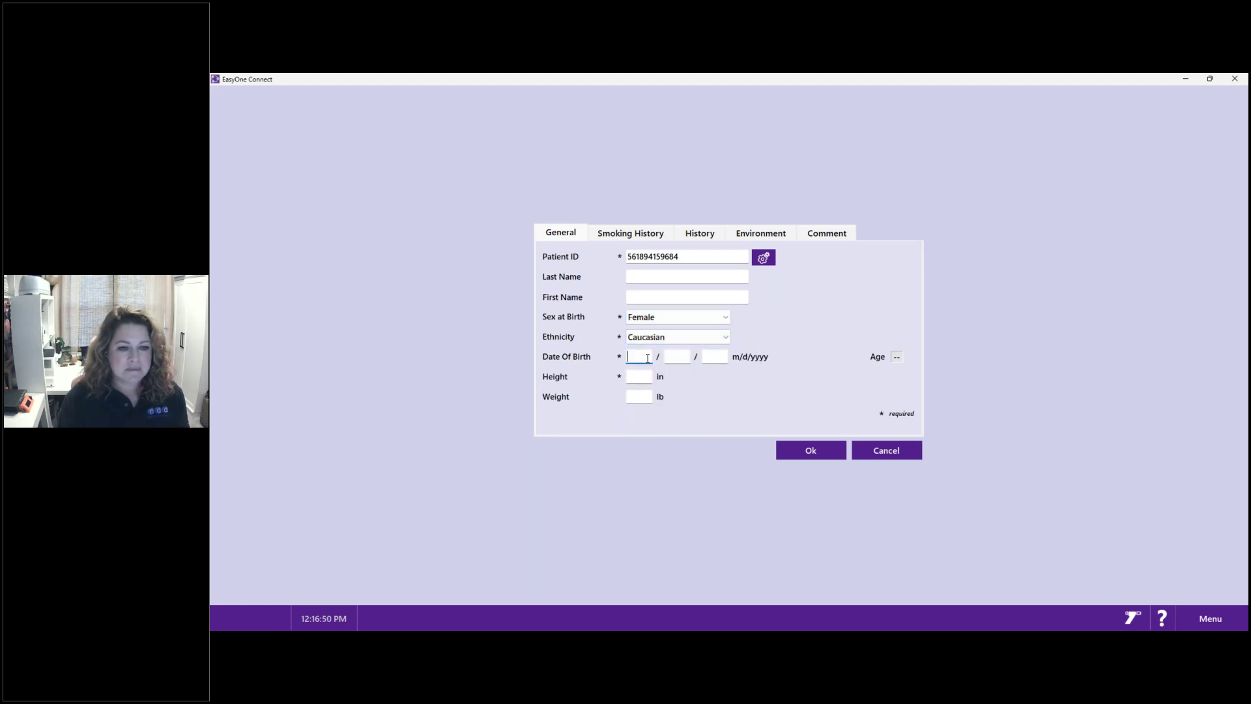
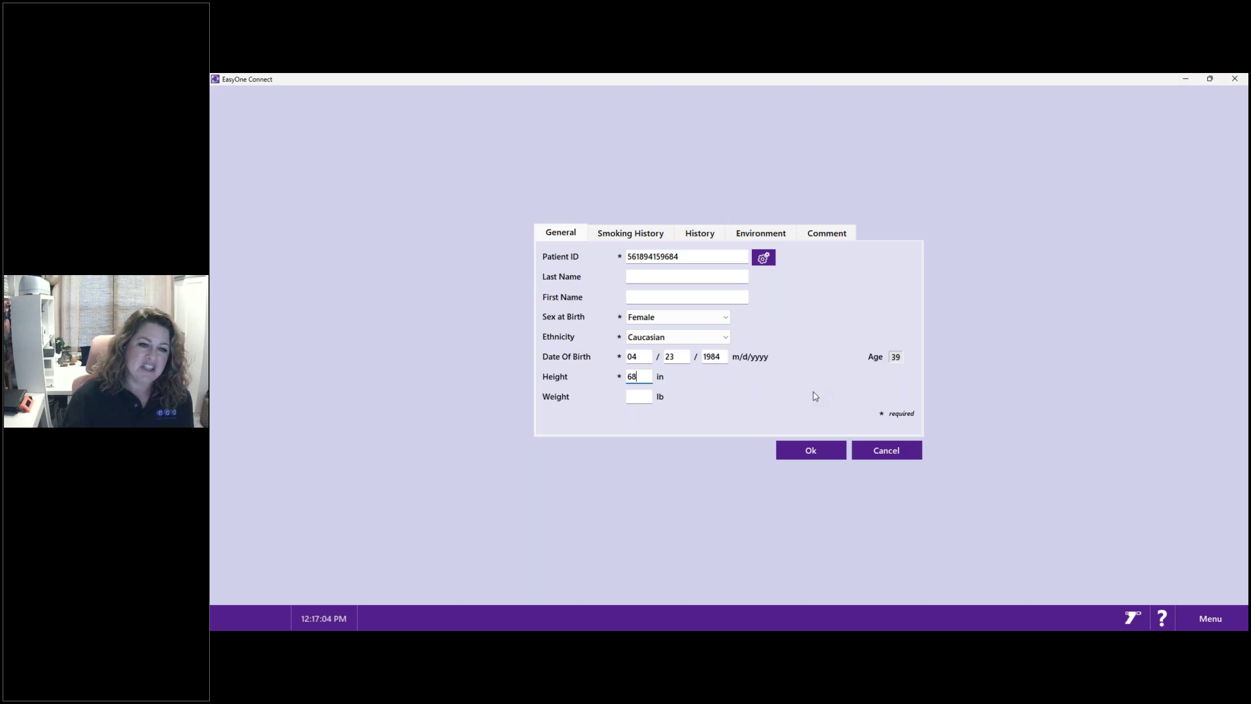
pyautogui.click(810, 452)
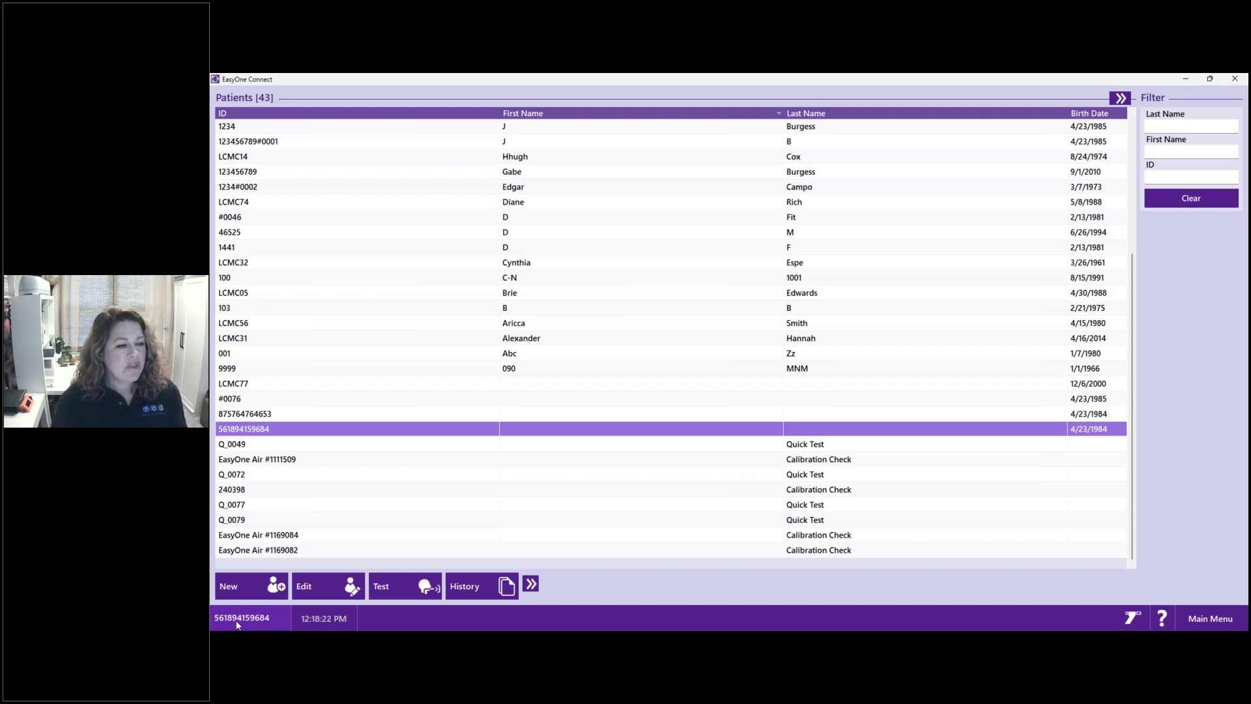
# Step: Edit the new patient's height from 68 to 67 inches and save the record
pyautogui.click(331, 586)
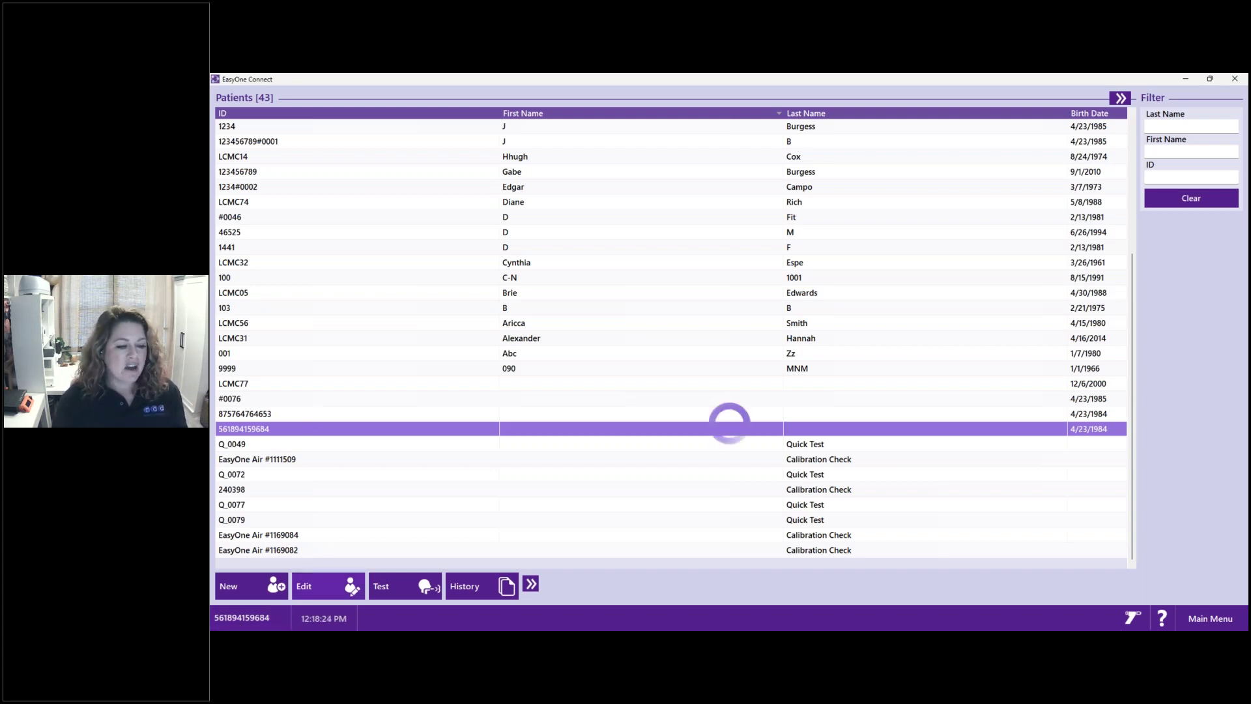
pyautogui.click(646, 376)
pyautogui.press('BackSpace')
pyautogui.write('7')
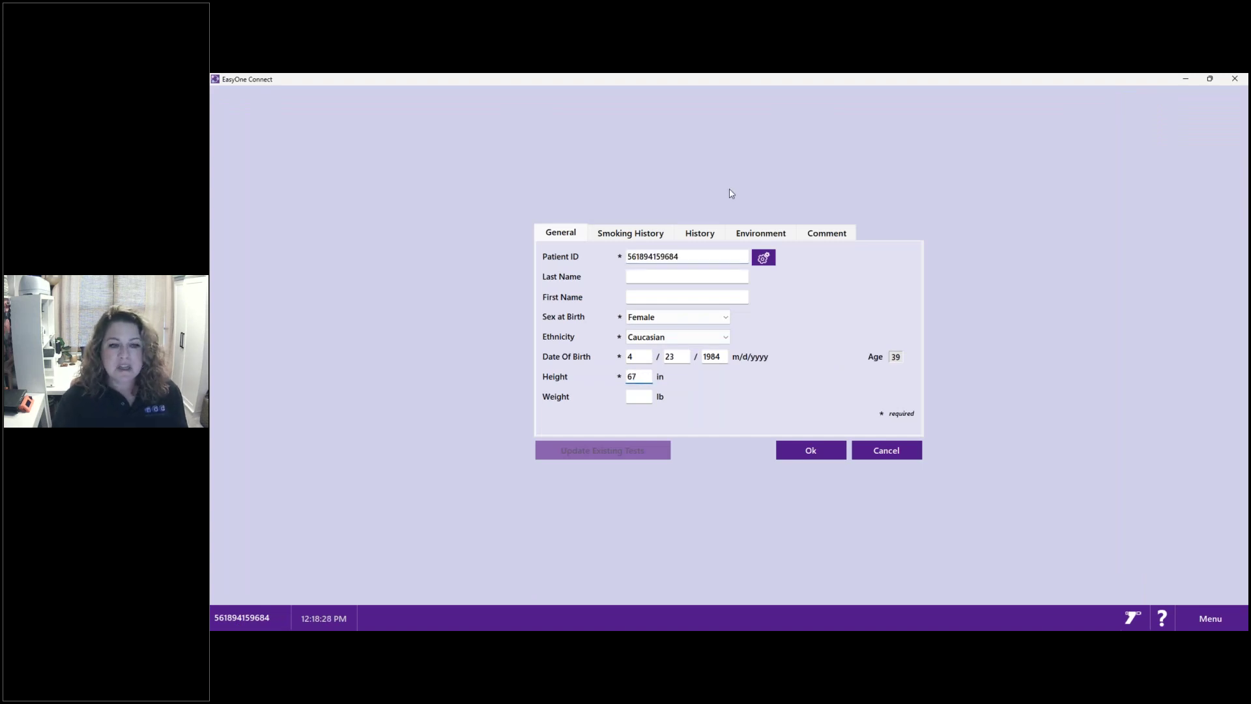
pyautogui.click(794, 456)
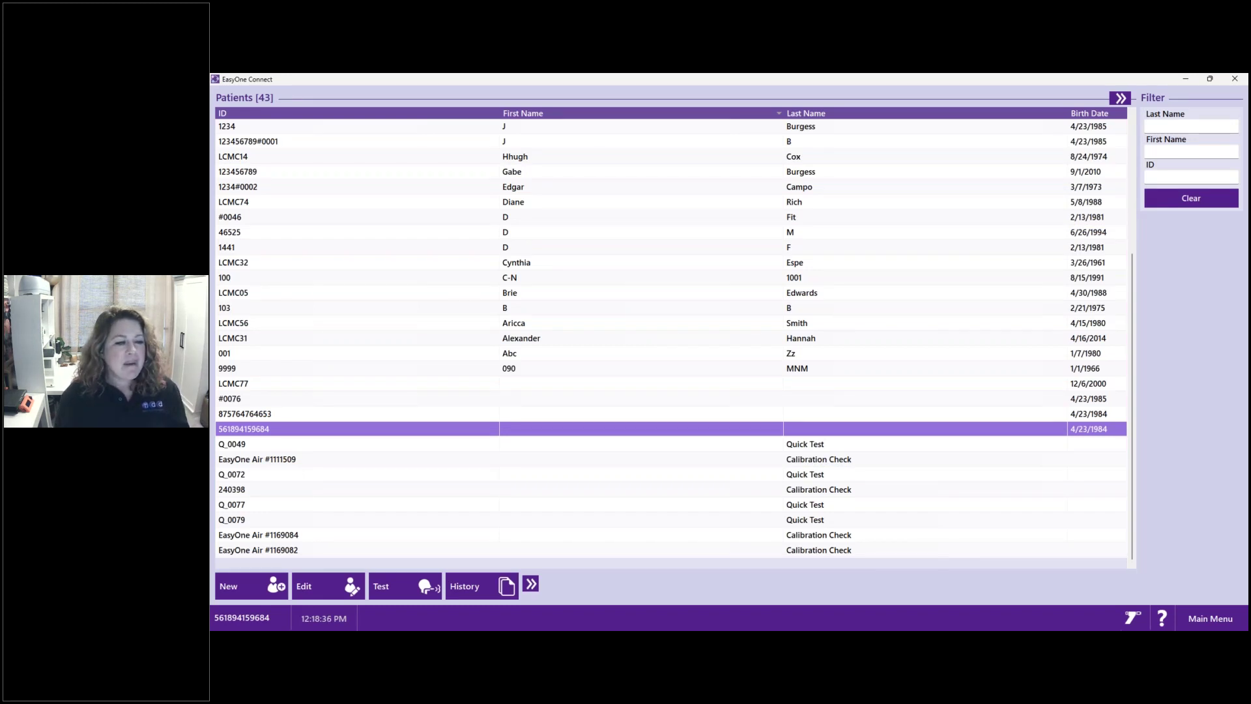
# Step: Select another patient in the list, change its height to 68 inches and save
pyautogui.click(430, 125)
pyautogui.scroll(2, 678, 404)
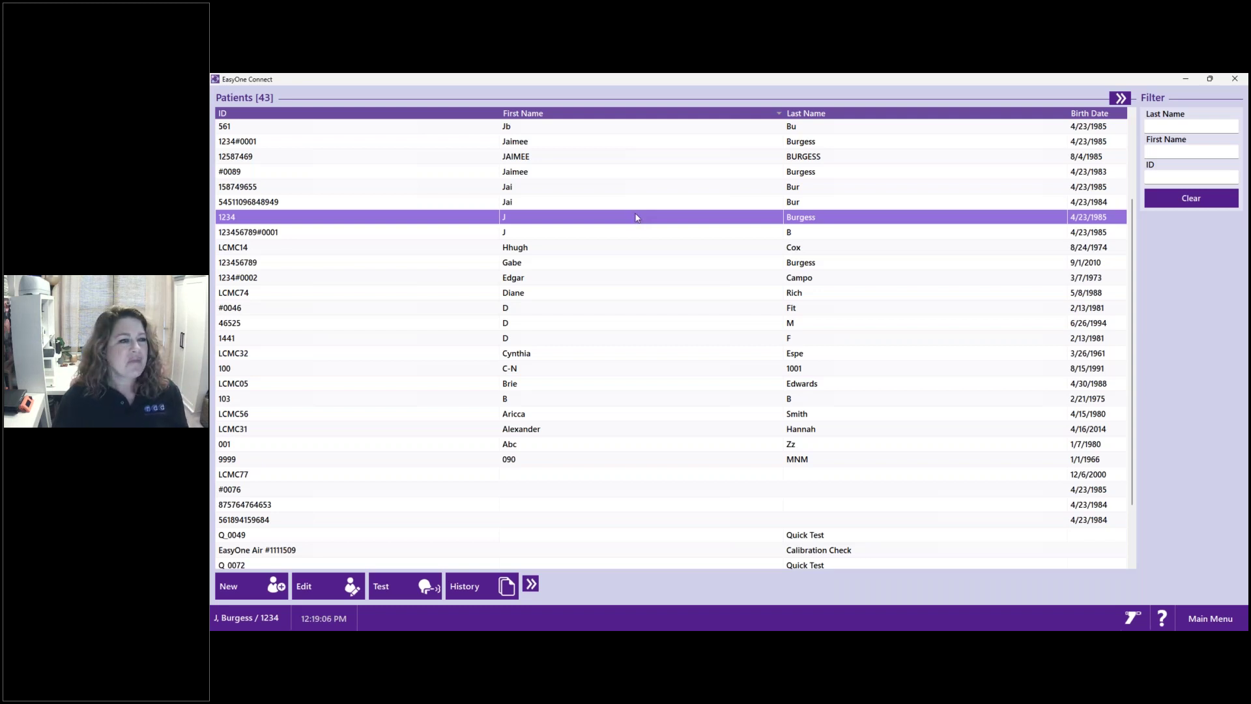
pyautogui.click(431, 585)
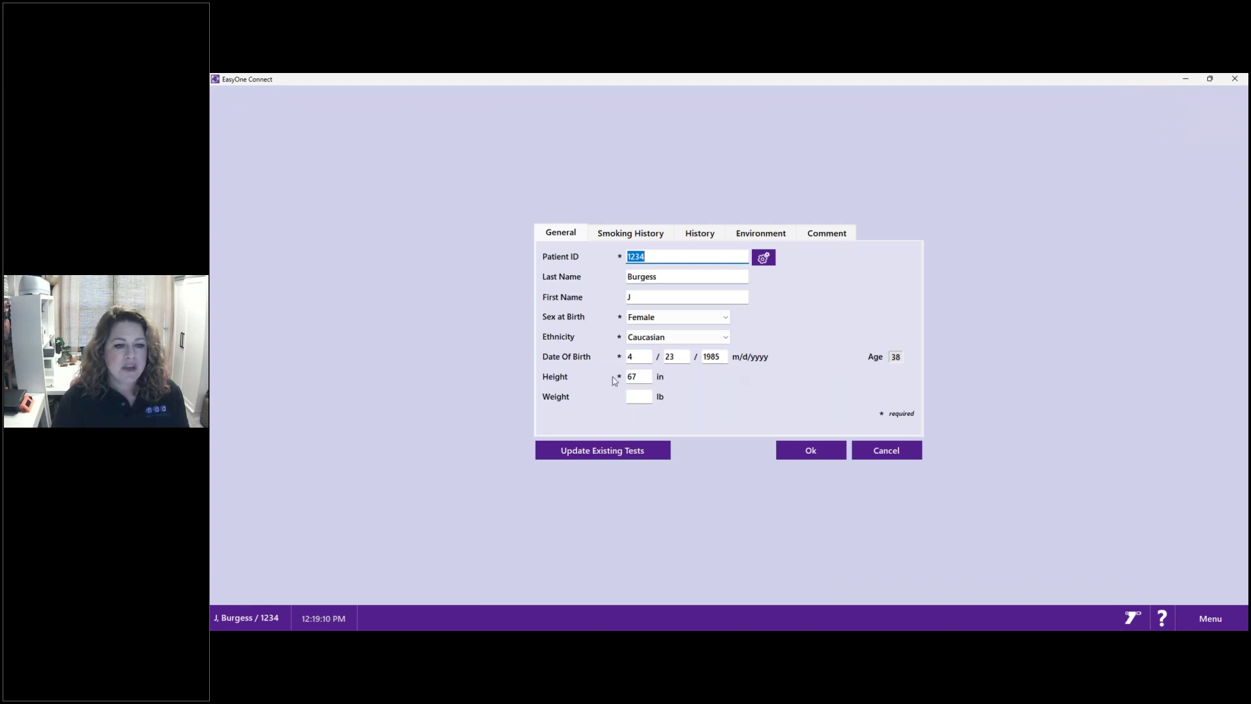
pyautogui.click(644, 376)
pyautogui.write('8')
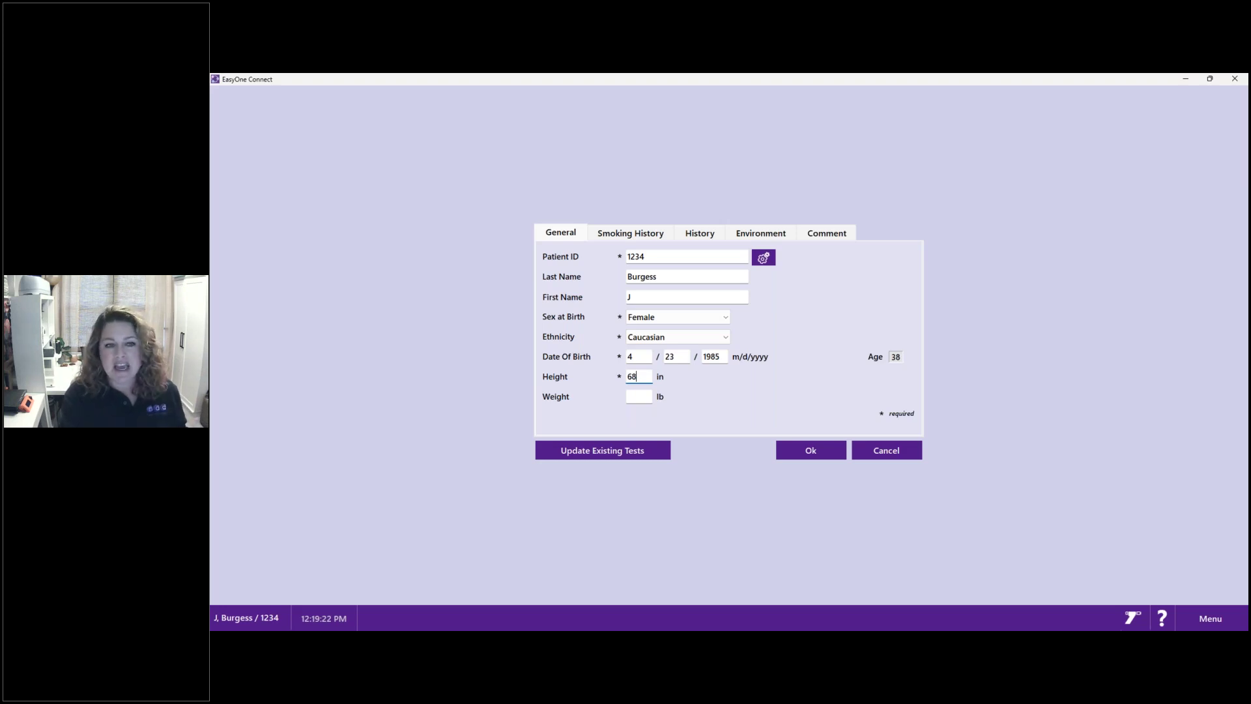
pyautogui.click(808, 448)
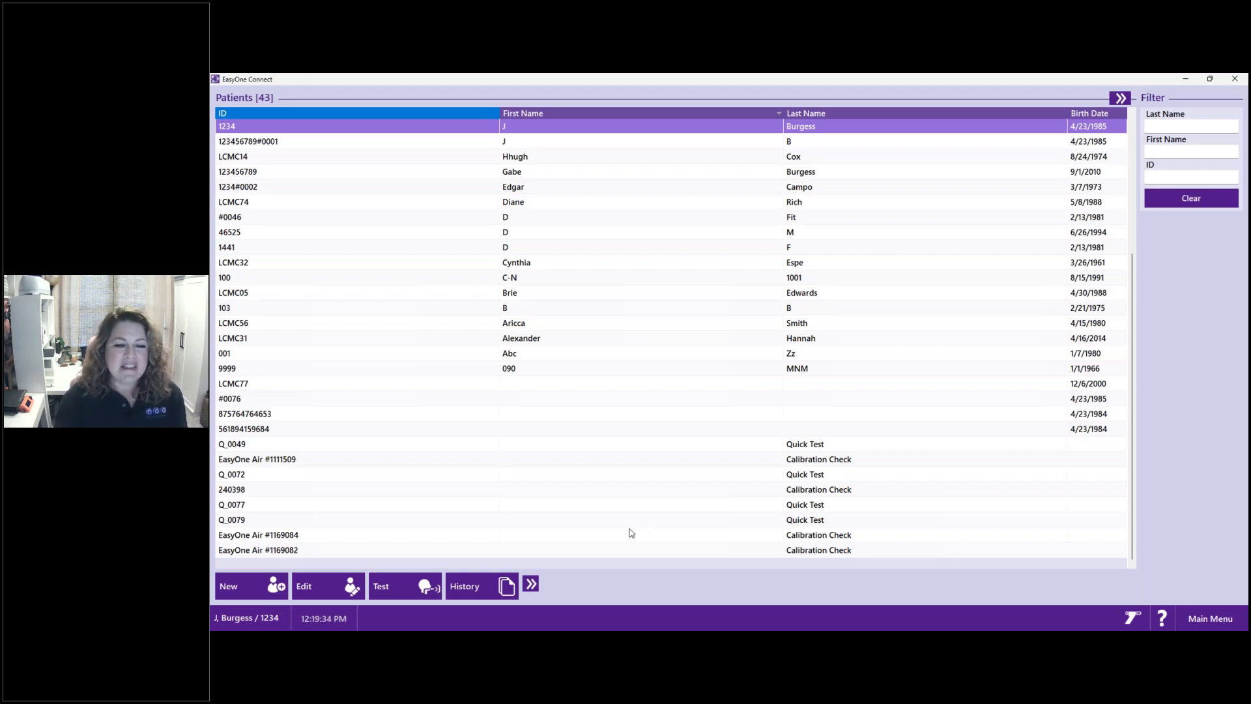
# Step: Reopen the patient's details and change the height from 68 to 67 inches
pyautogui.click(316, 584)
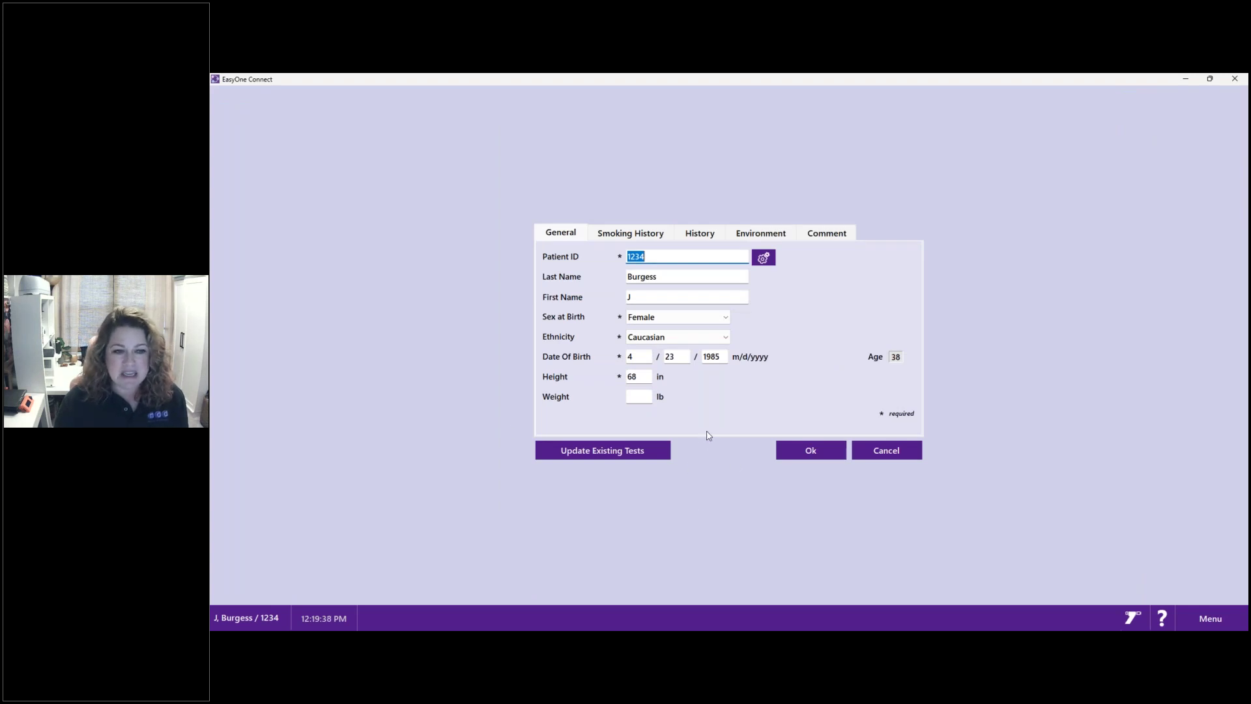
pyautogui.click(650, 376)
pyautogui.press('BackSpace')
pyautogui.write('7')
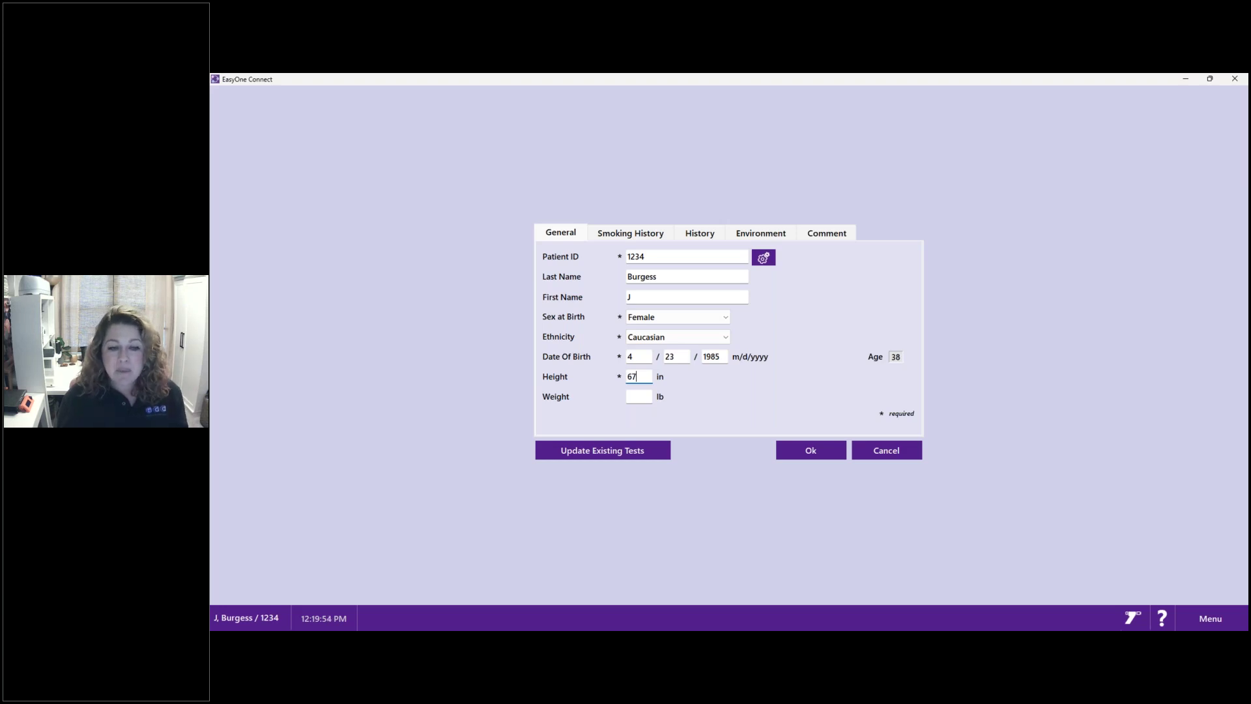
# Step: Apply the 67 in height to existing tests and open the latest test's recalculation screen
pyautogui.click(639, 452)
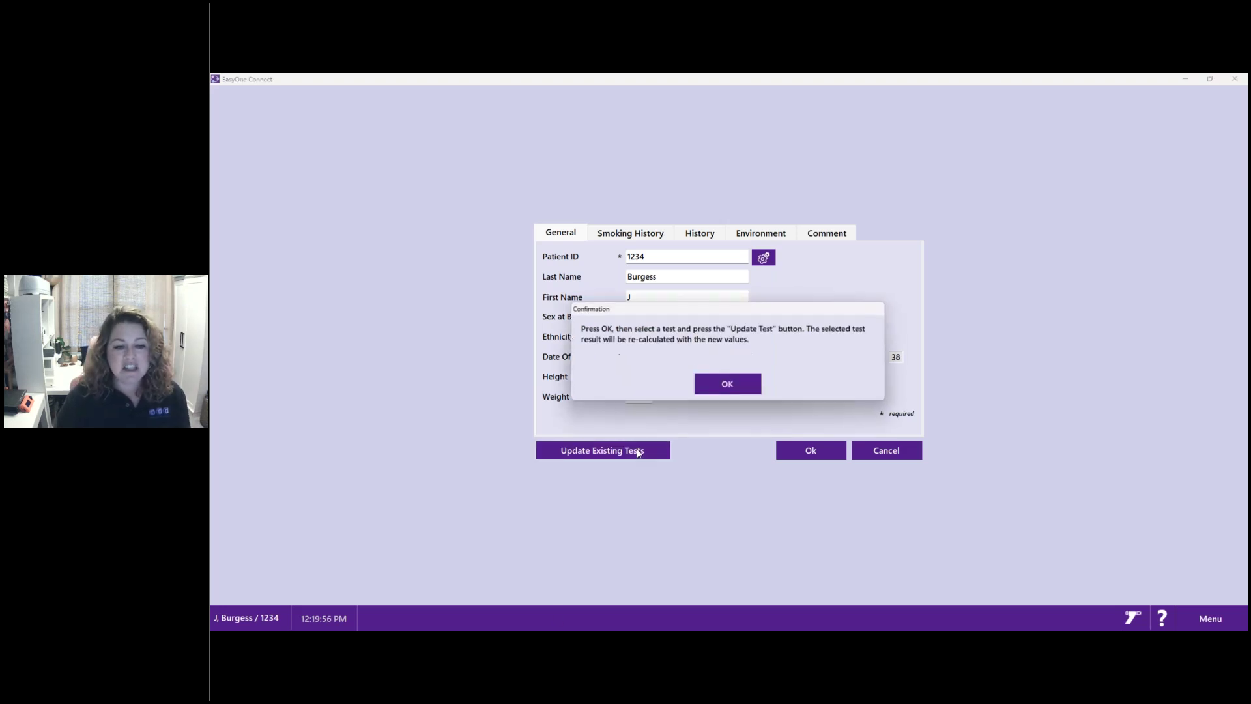
pyautogui.click(729, 384)
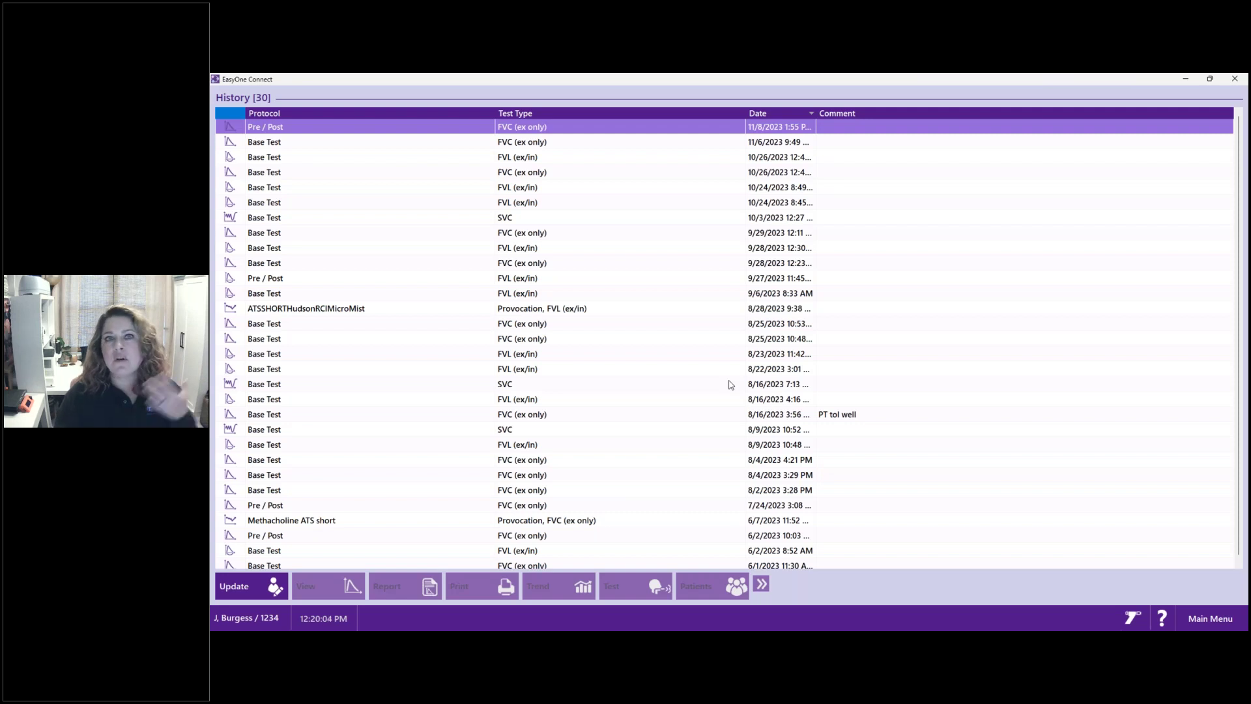
pyautogui.scroll(-1, 733, 435)
pyautogui.scroll(1, 741, 451)
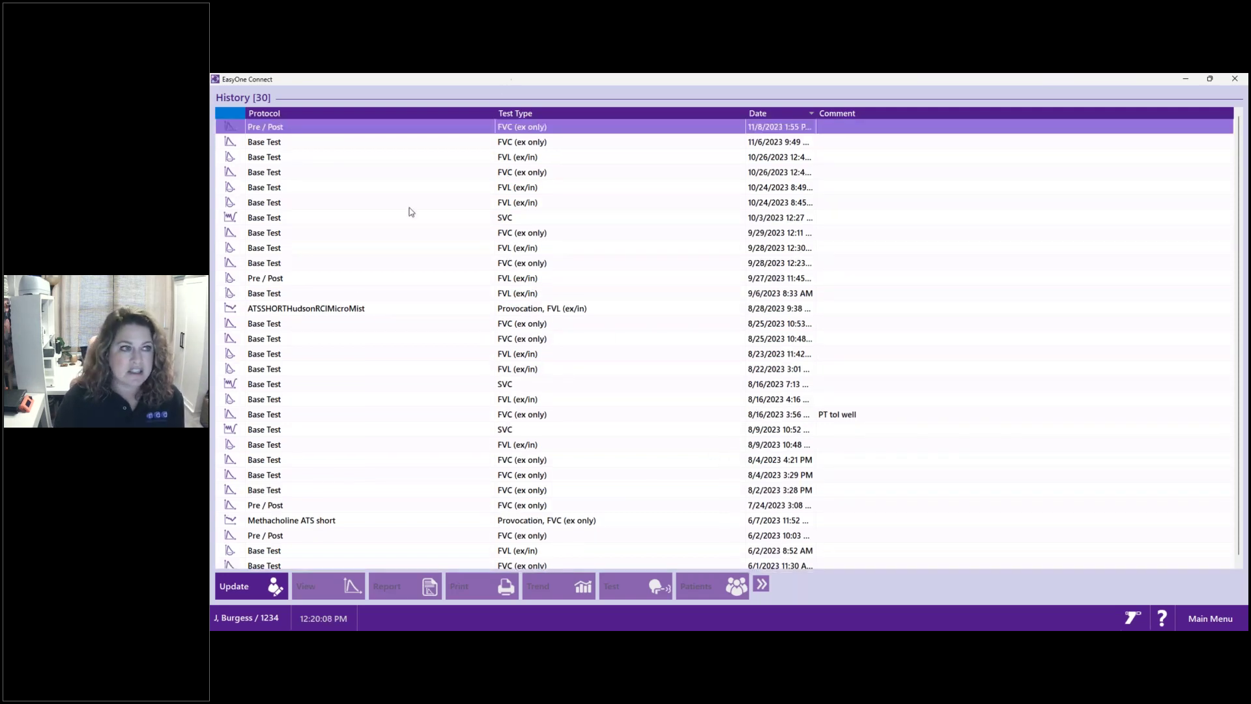
pyautogui.click(239, 593)
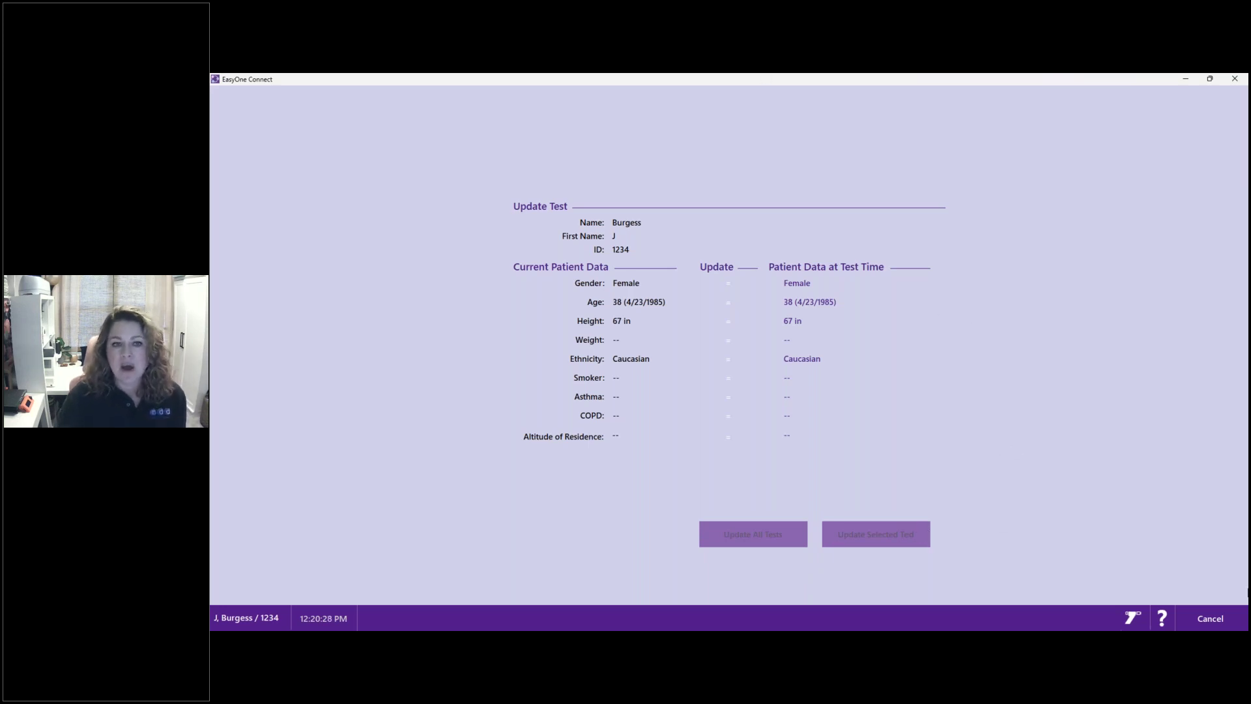
pyautogui.click(1209, 618)
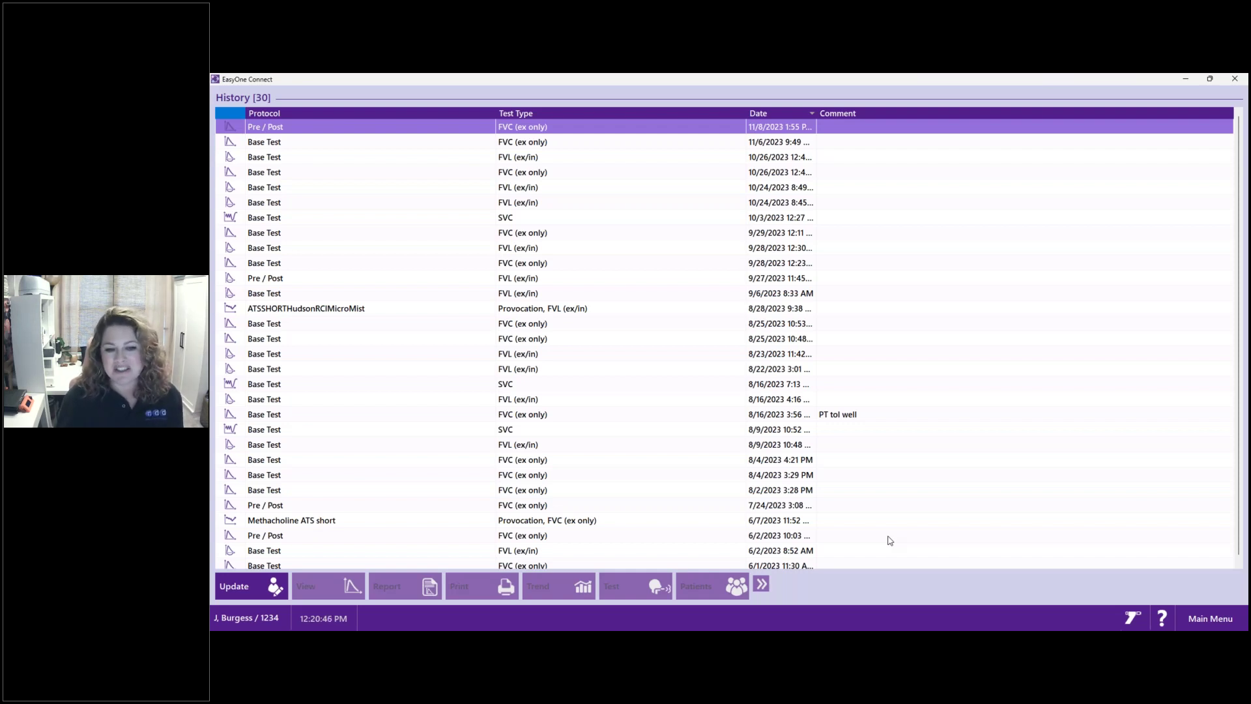
pyautogui.click(1209, 618)
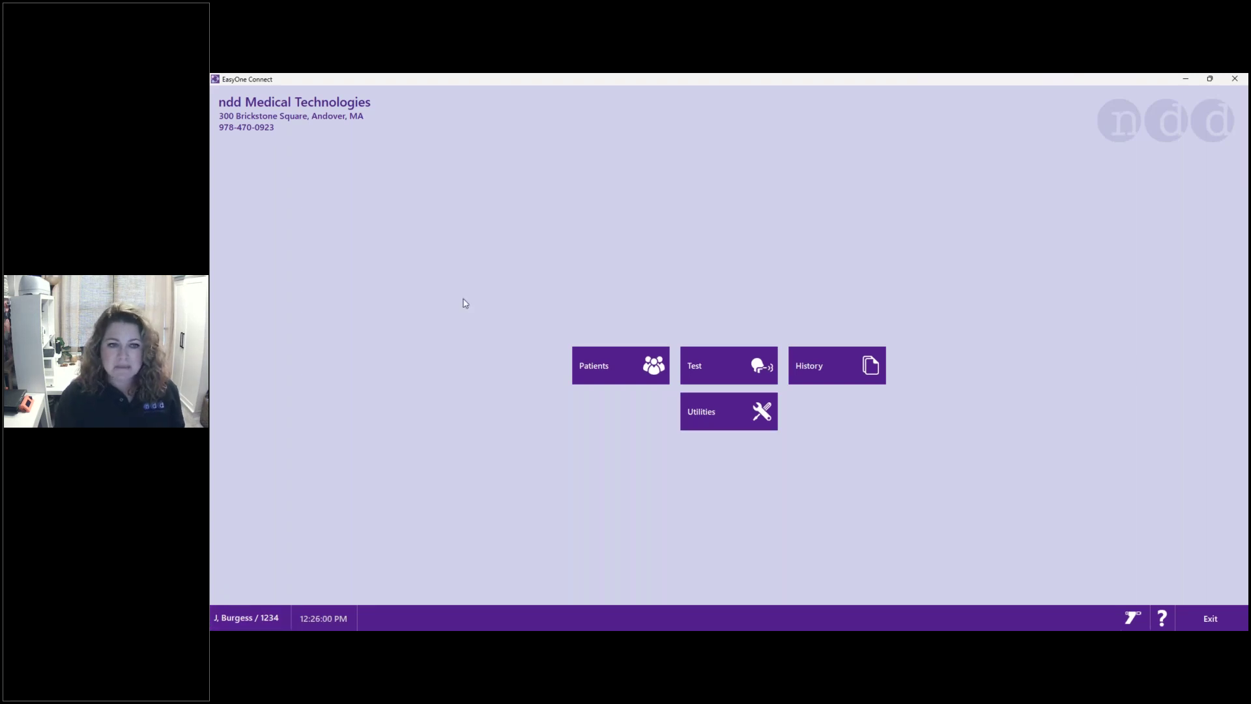
# Step: Start an FVC (ex only) test and confirm testing with the inline filter
pyautogui.click(721, 358)
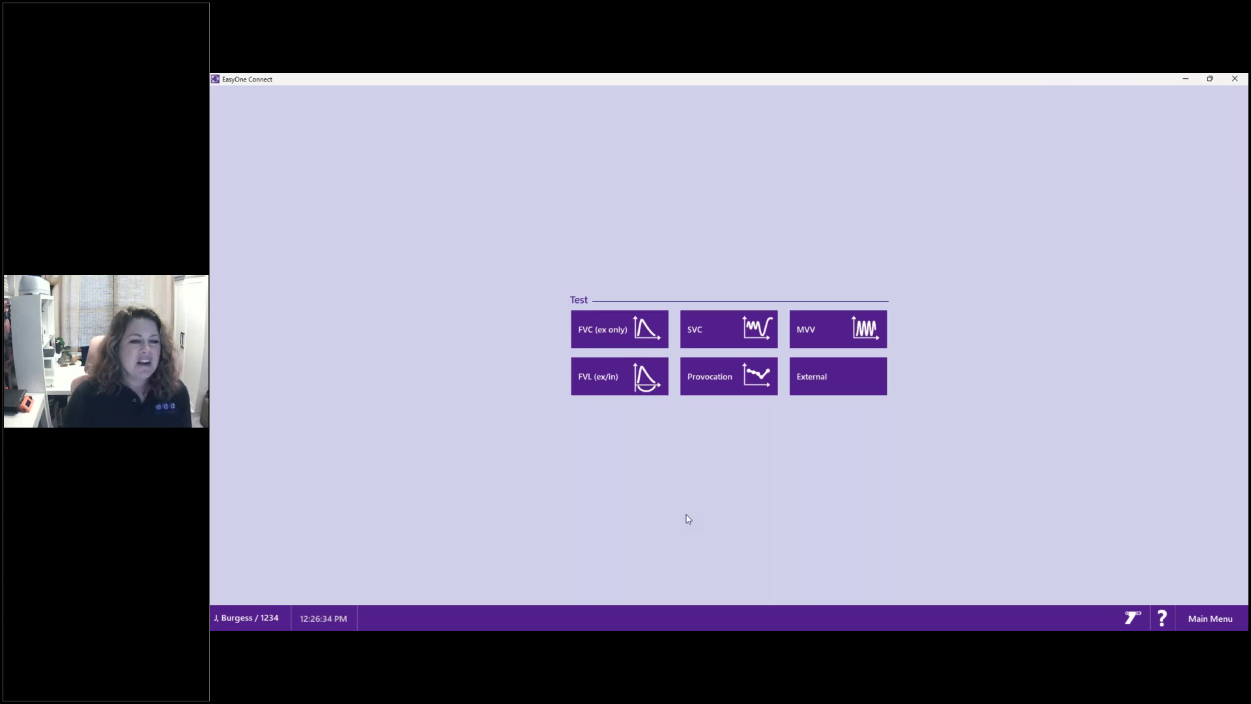
pyautogui.click(600, 330)
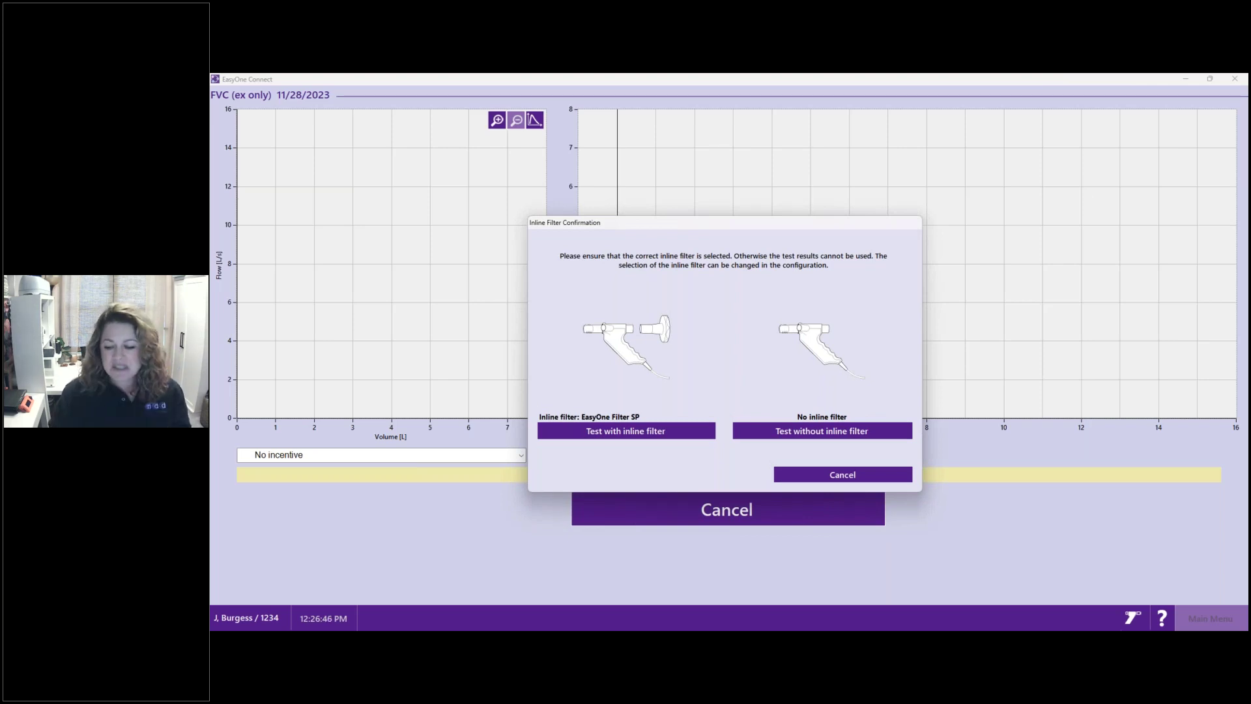
pyautogui.click(624, 431)
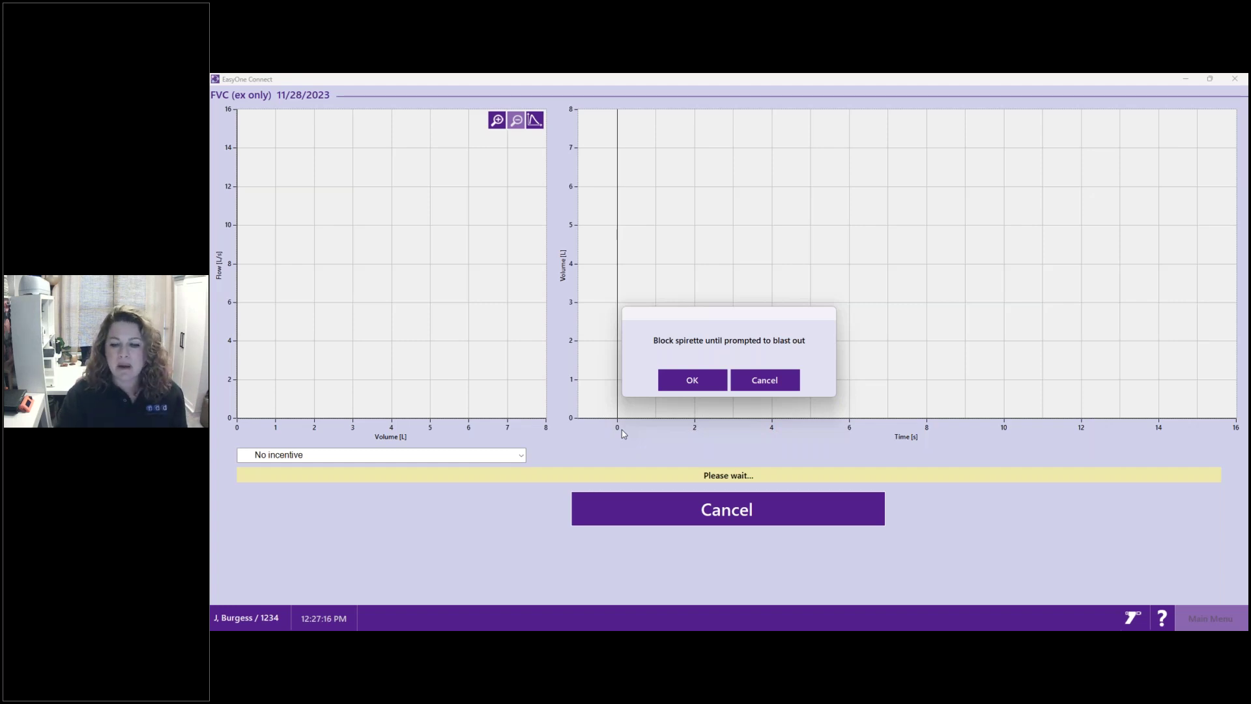
# Step: Acknowledge the block-spirette prompt so the baseline sets for trial 1
pyautogui.click(692, 381)
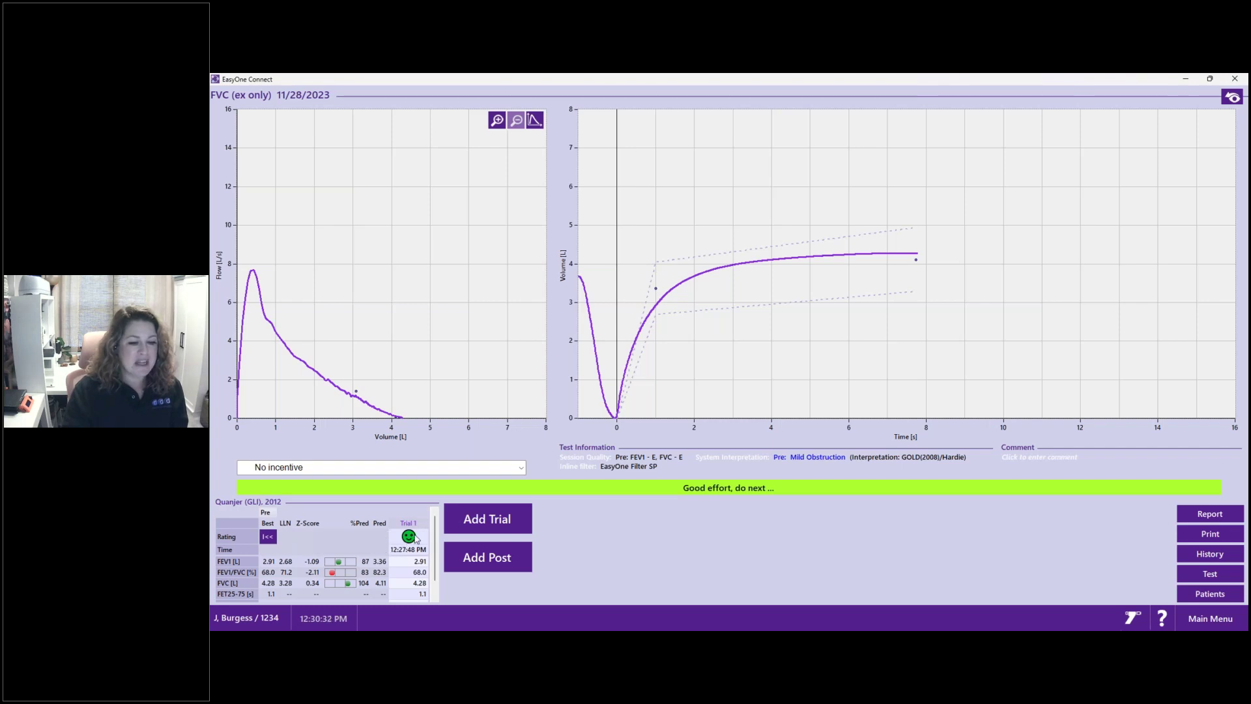
# Step: View Trial 1's rating criteria, close them, and advance to the smiley ratings slide
pyautogui.click(410, 537)
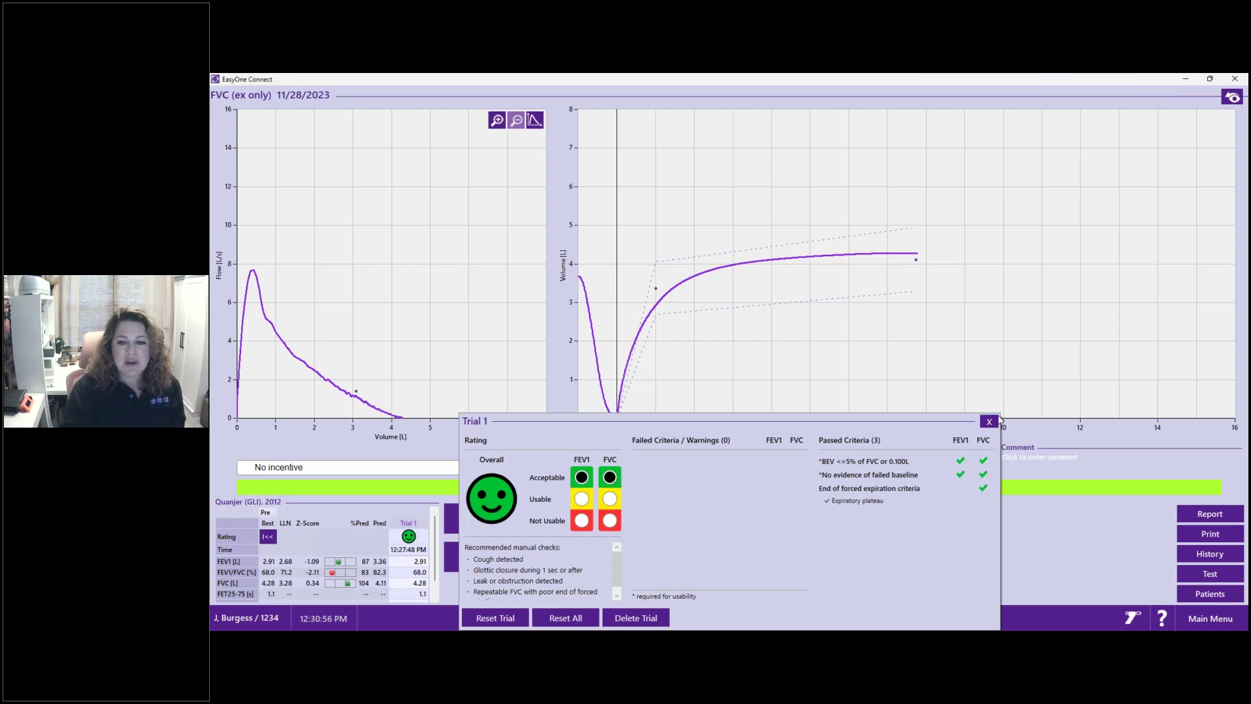
pyautogui.click(988, 422)
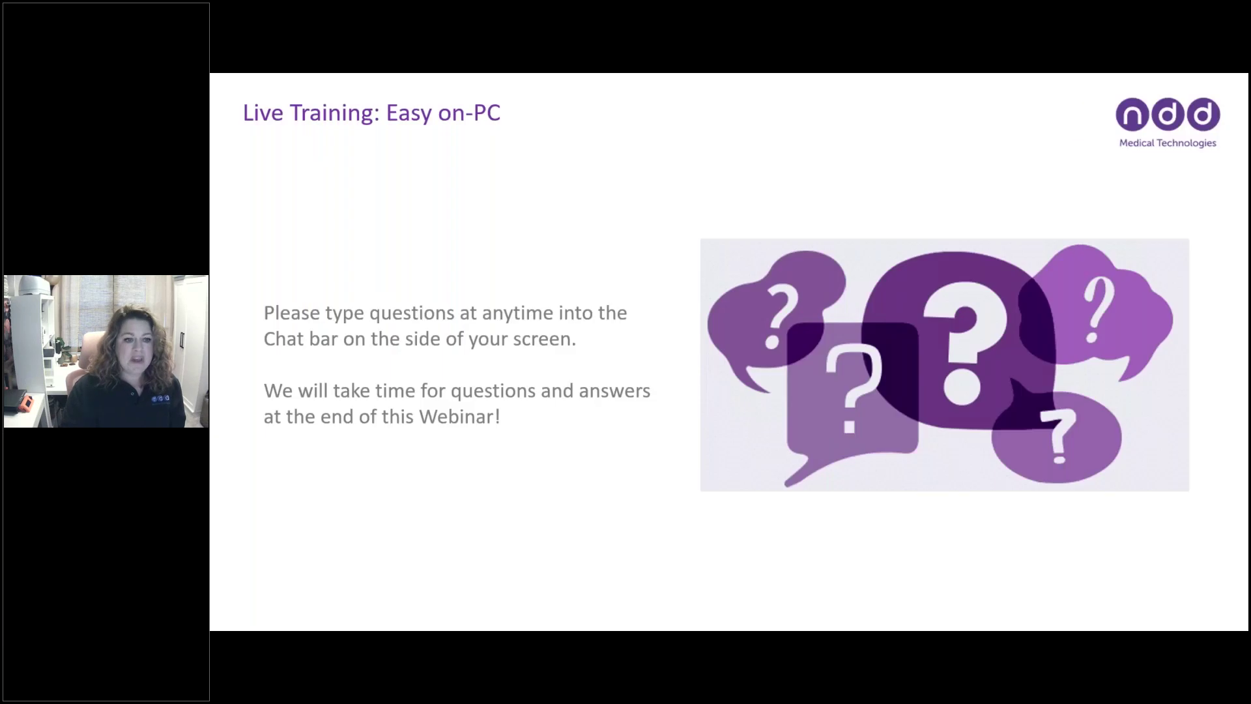
pyautogui.press('Right')
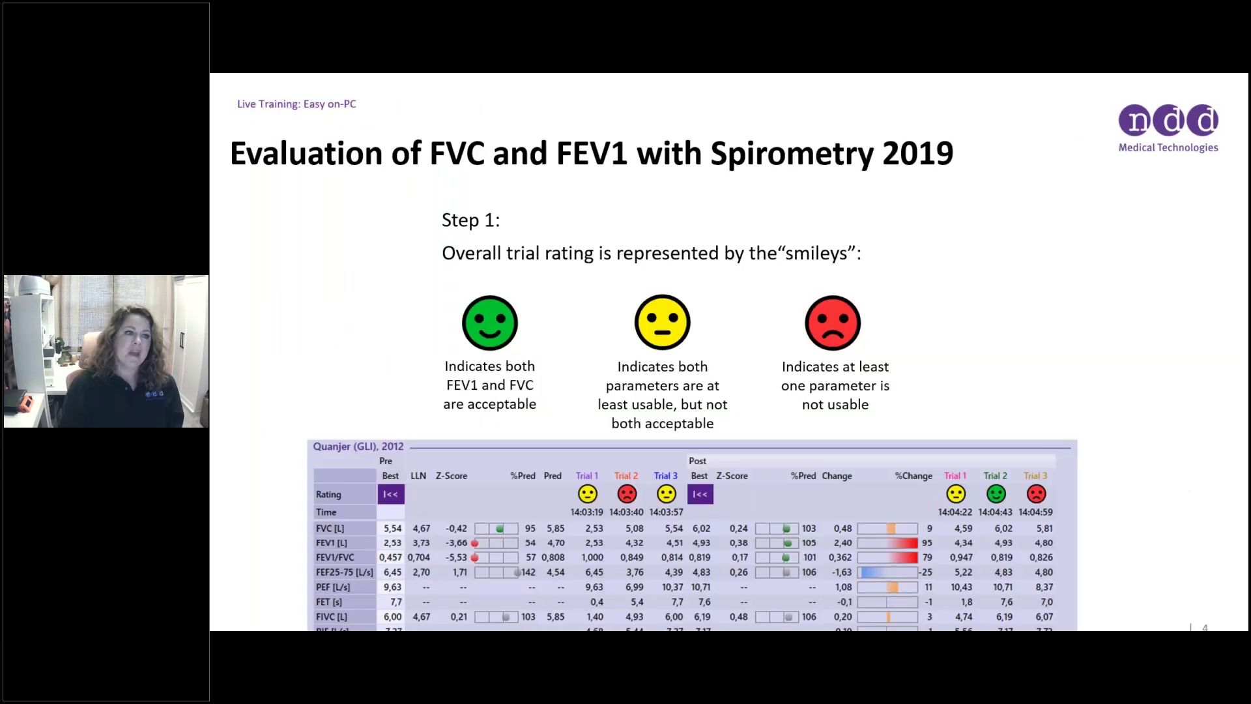
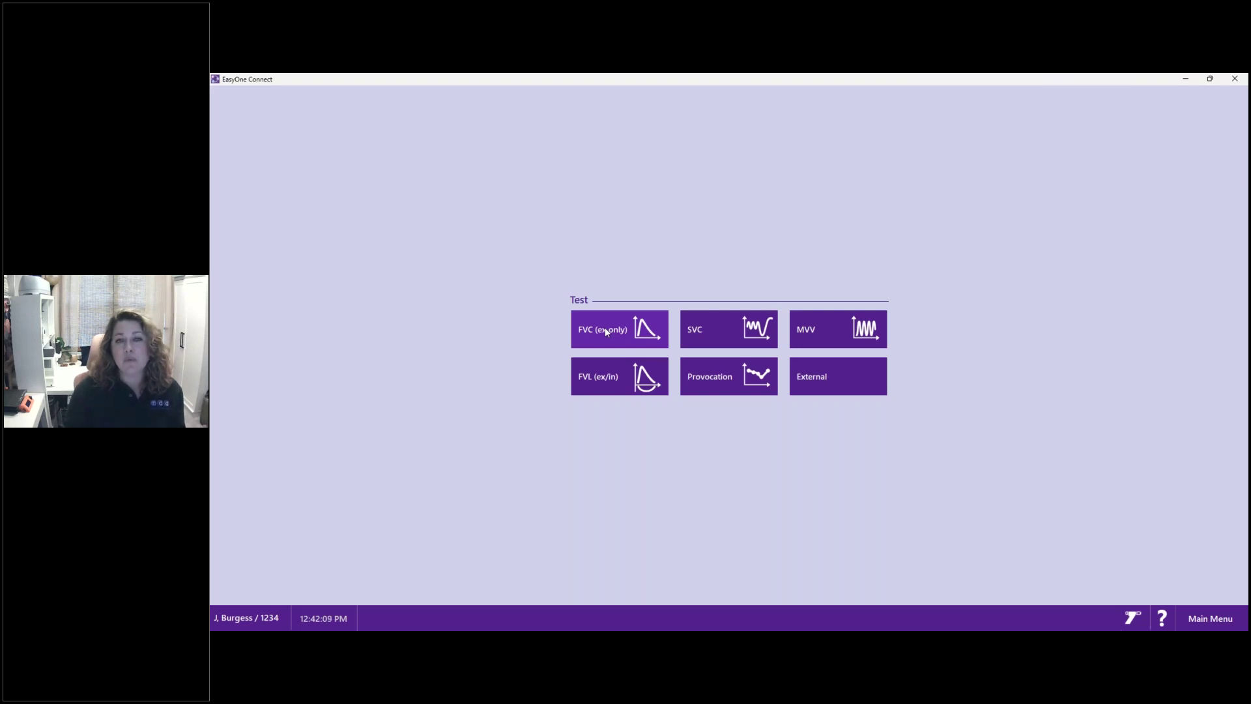
# Step: Start an FVC (ex only) test, add a trial, confirm the inline filter and acknowledge the spirette prompt
pyautogui.click(604, 327)
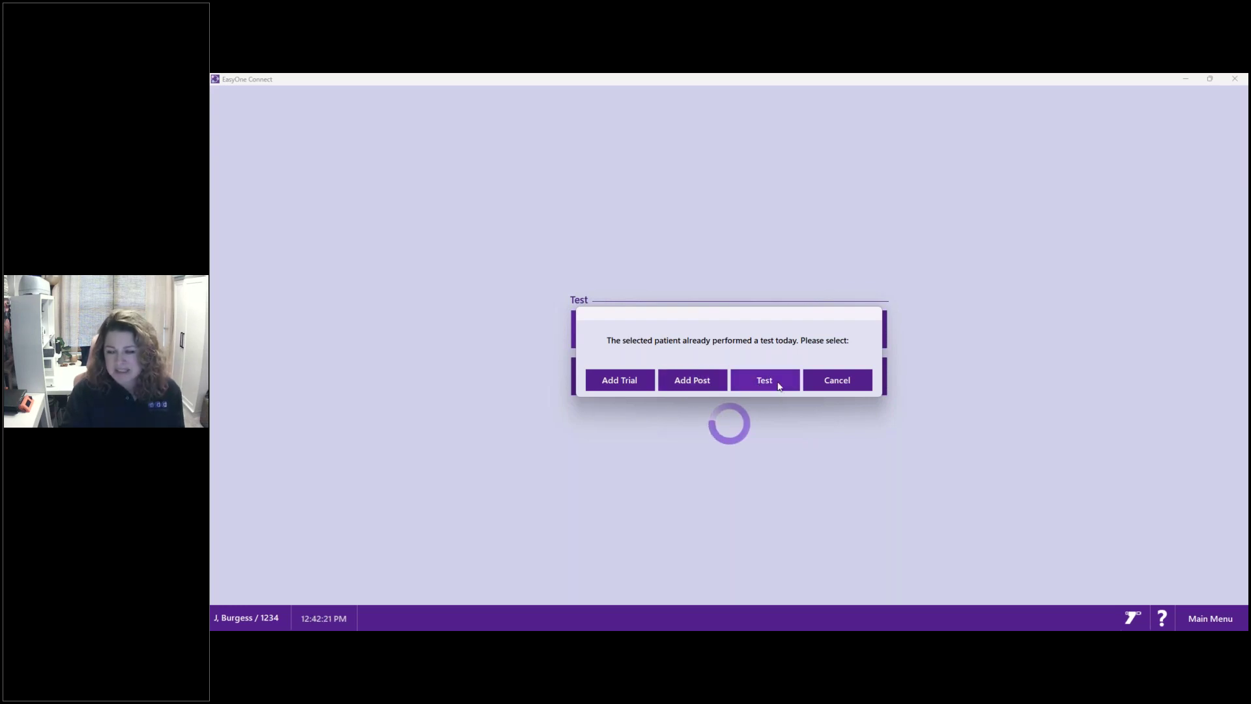
pyautogui.click(619, 384)
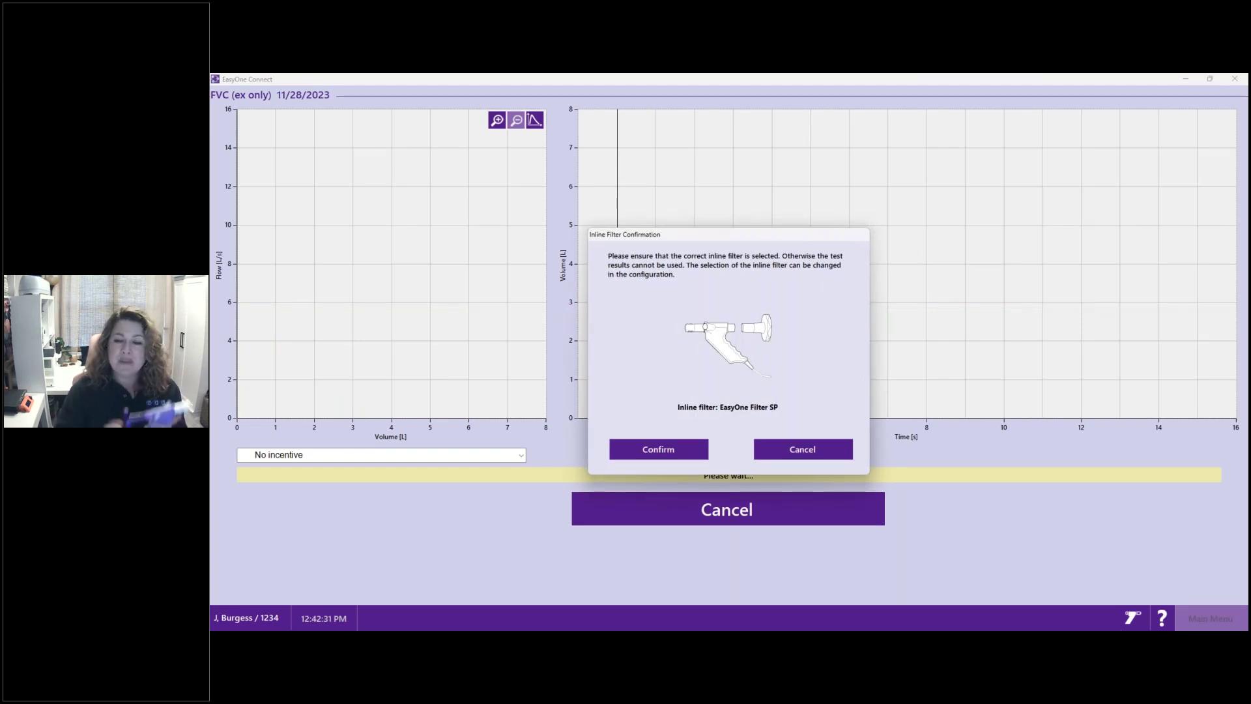
pyautogui.click(683, 446)
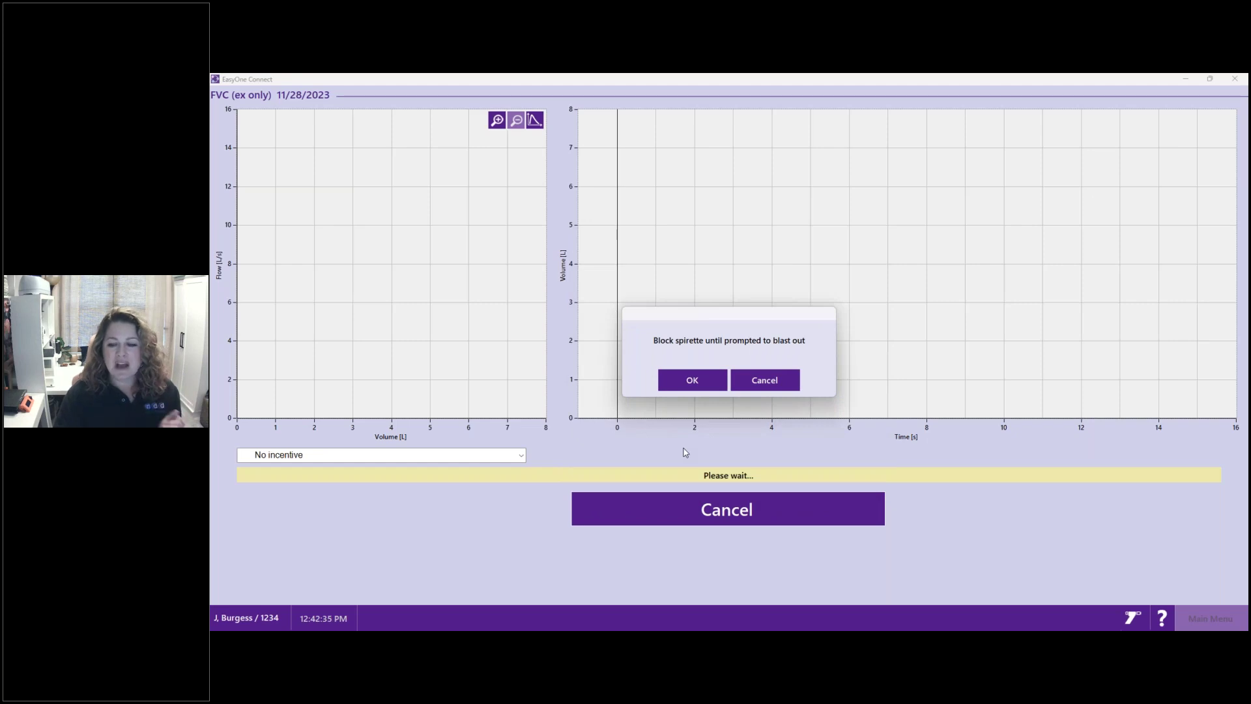
pyautogui.click(678, 384)
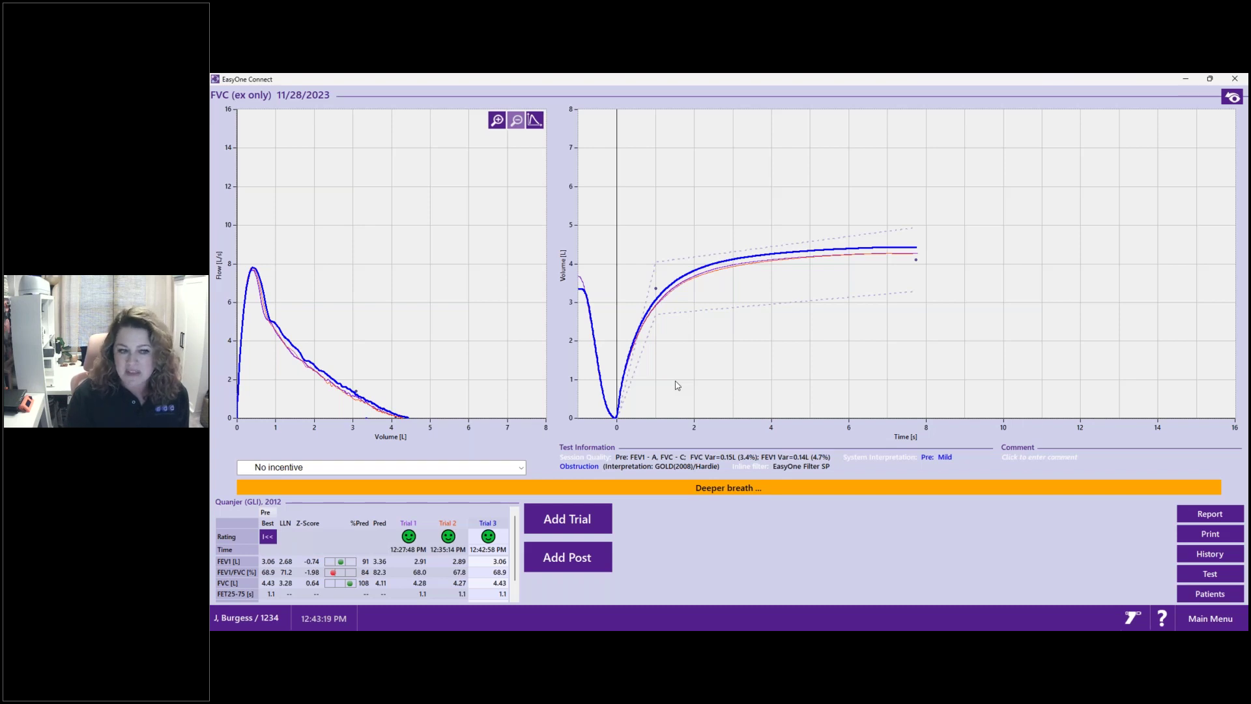
# Step: Delete Trial 3 after logging in with the user ID, record a new Trial 4, and open the session report
pyautogui.click(487, 536)
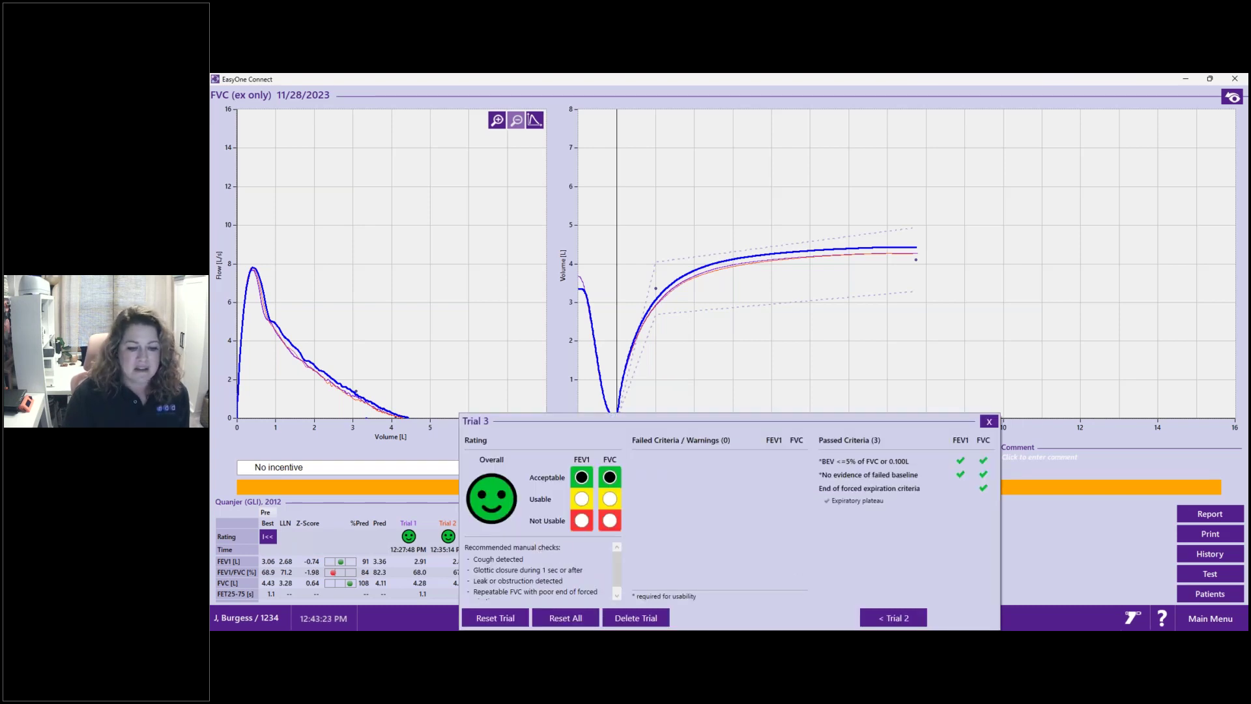
pyautogui.click(652, 621)
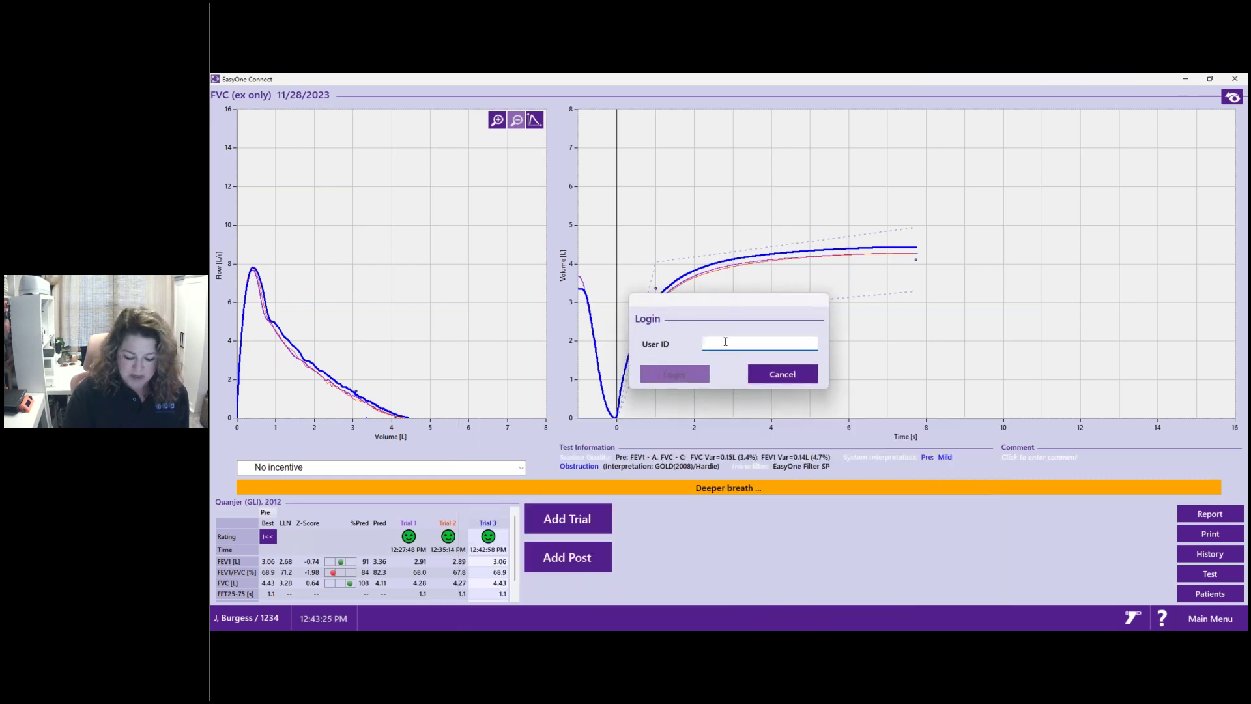
pyautogui.write('JB')
pyautogui.click(689, 376)
pyautogui.click(692, 380)
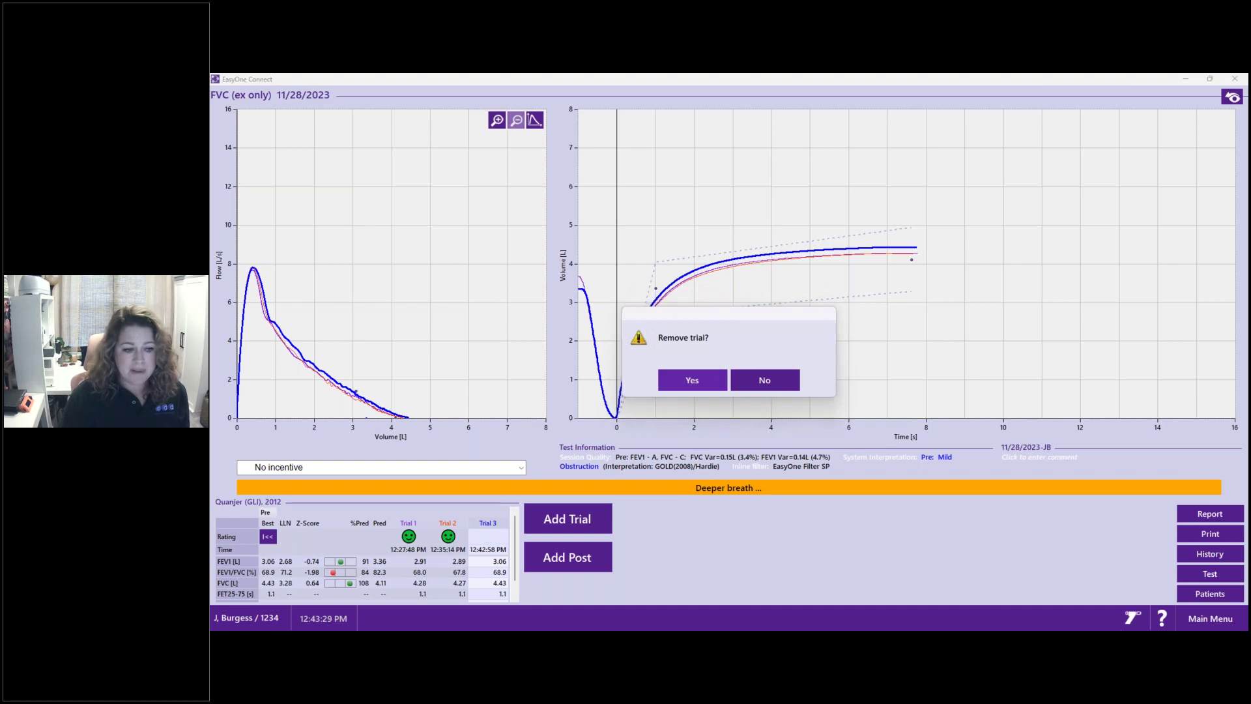
pyautogui.click(567, 519)
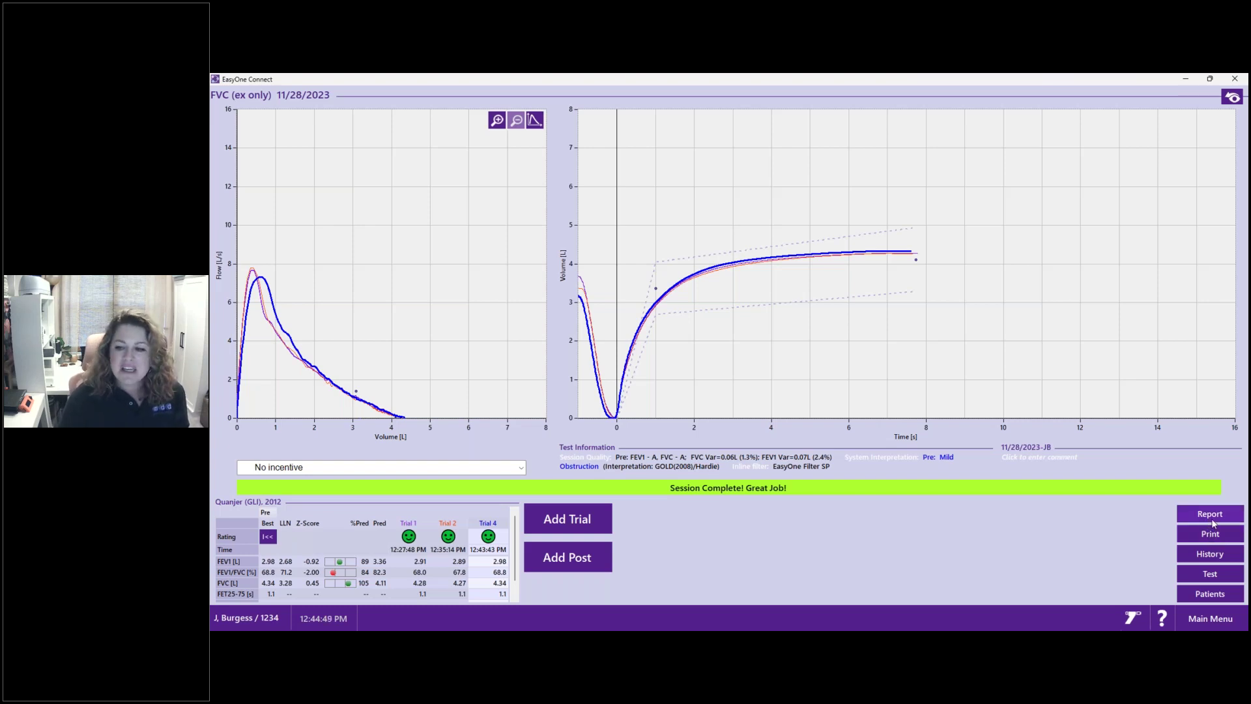
pyautogui.click(1213, 515)
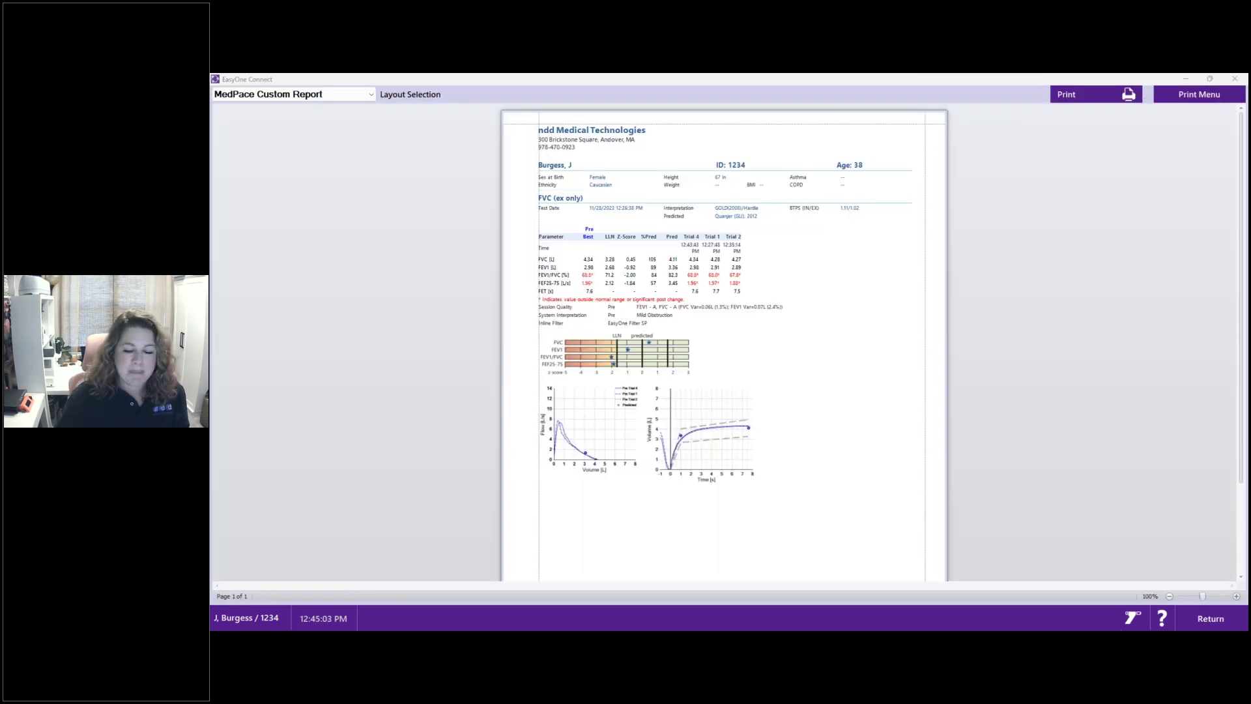
# Step: Switch the report layout to FVC/FVL, Standard
pyautogui.click(323, 96)
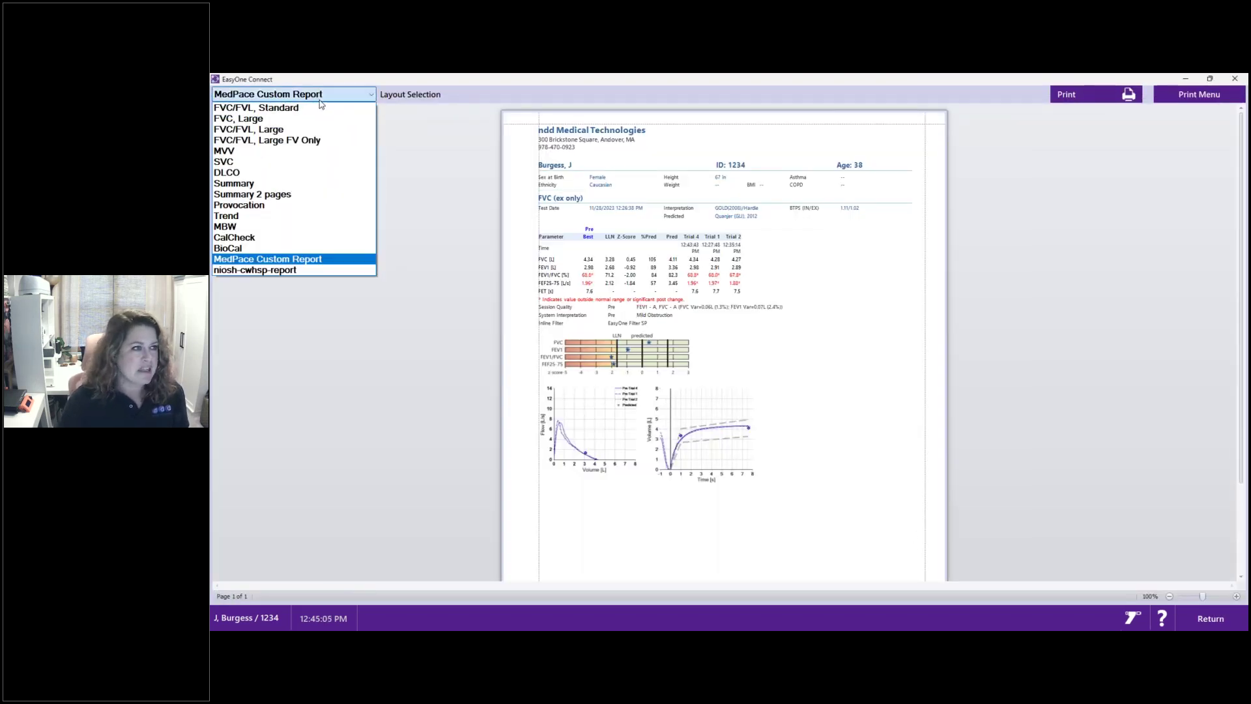
pyautogui.click(321, 108)
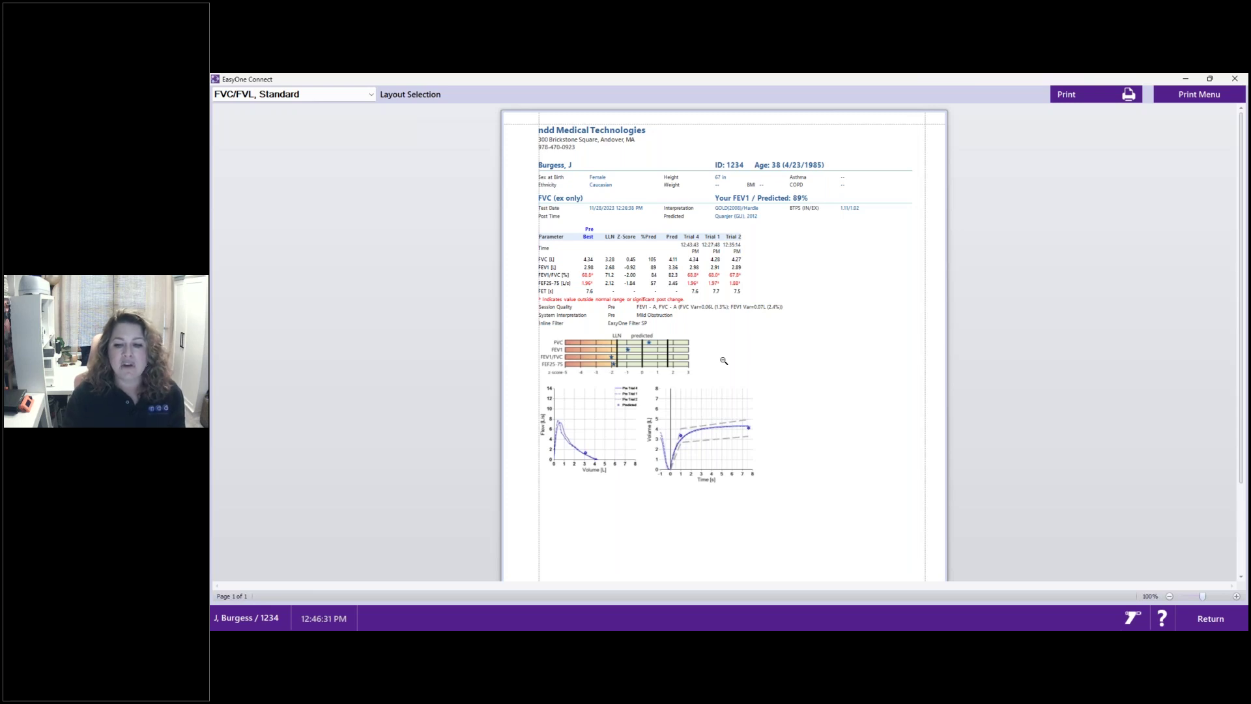
# Step: Zoom the report preview to about 198% and scroll through the z-score bars and graphs
pyautogui.click(1236, 597)
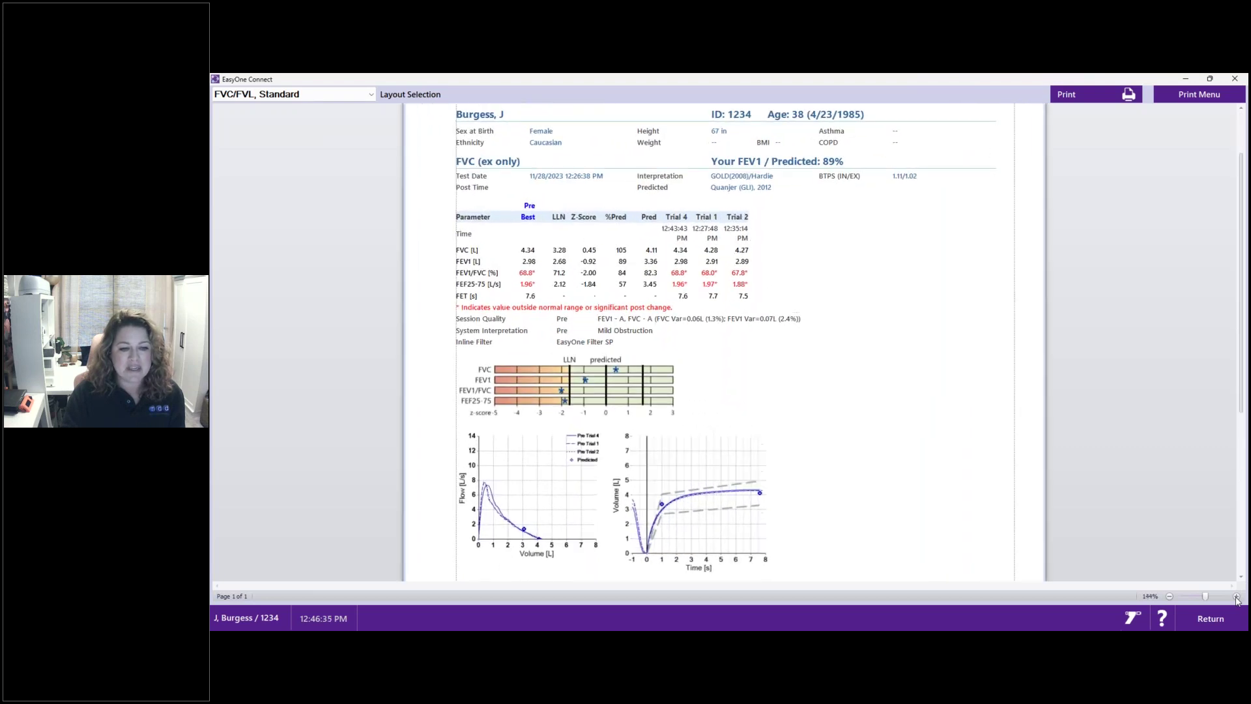
pyautogui.click(1236, 597)
pyautogui.scroll(-3, 794, 477)
pyautogui.scroll(1, 794, 477)
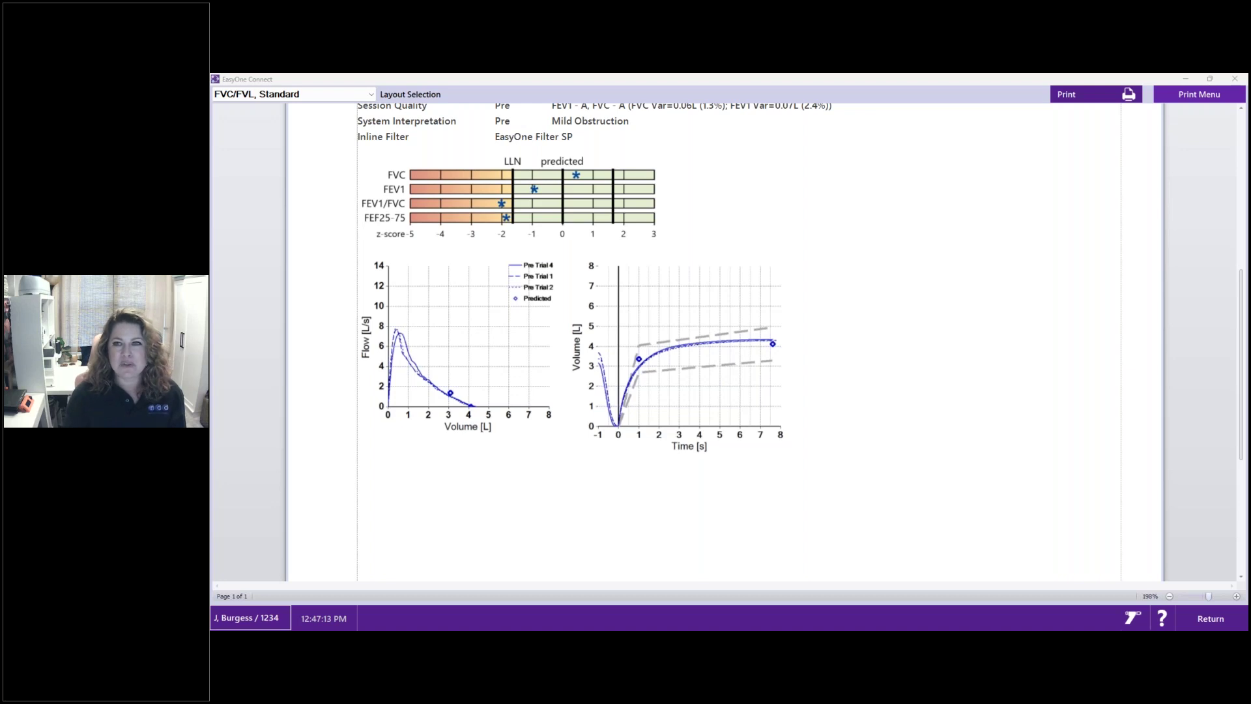
# Step: Choose PDF File under Export To for the report, then close the Save As dialog
pyautogui.click(1212, 96)
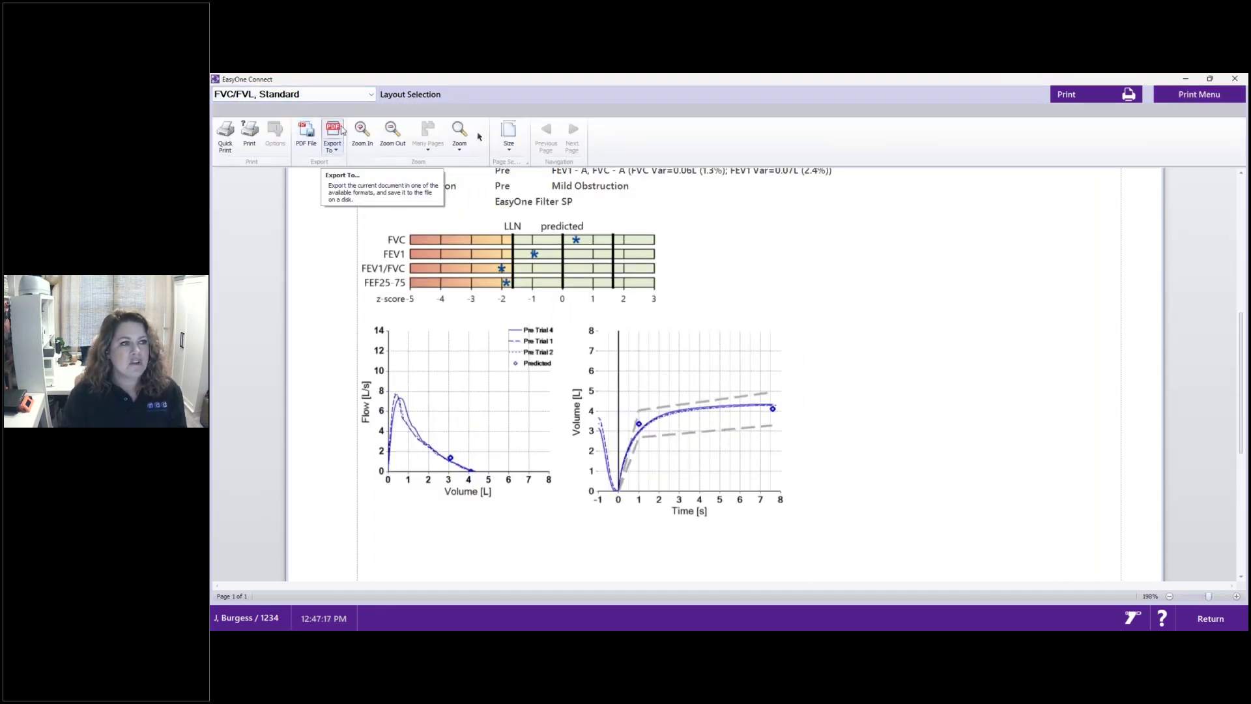
pyautogui.click(333, 150)
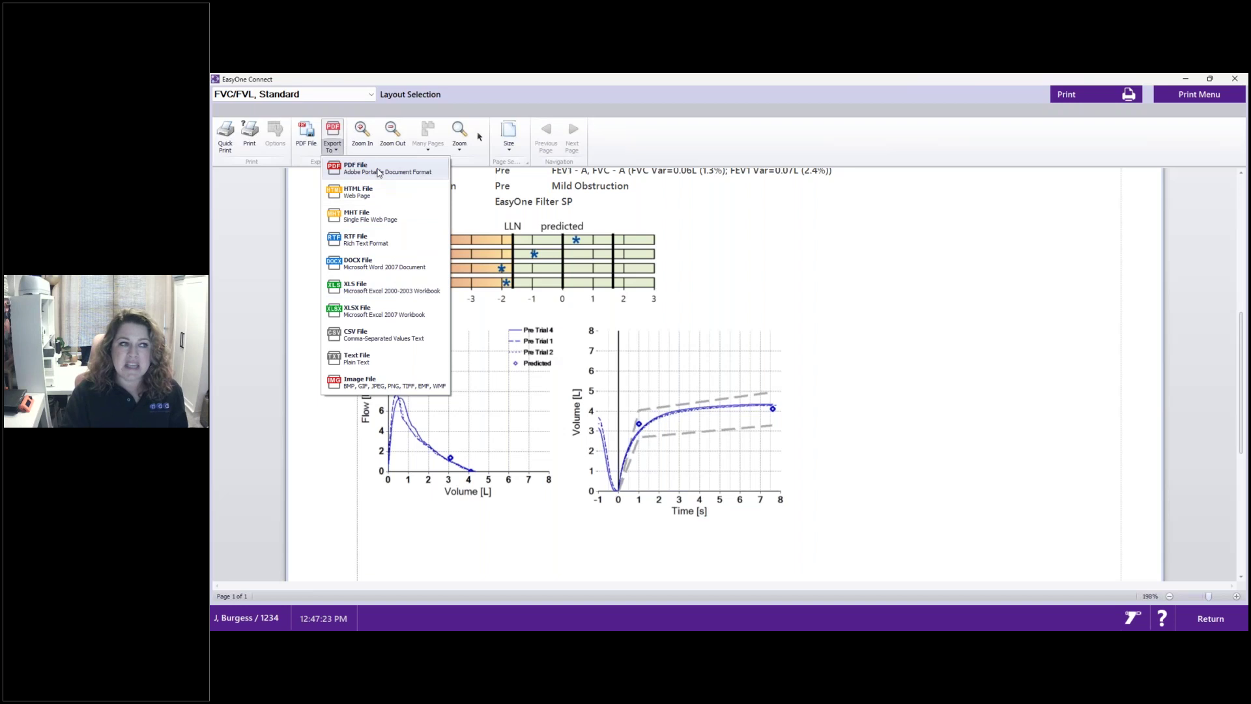
pyautogui.click(378, 172)
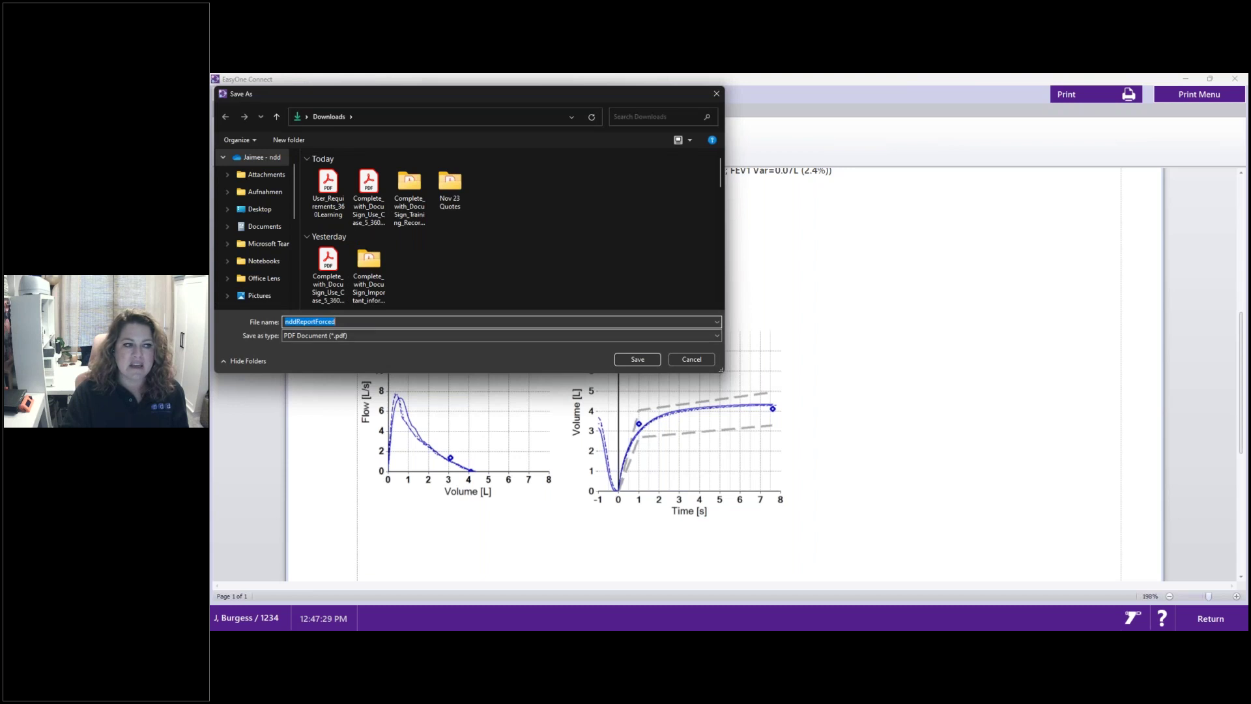
pyautogui.click(691, 360)
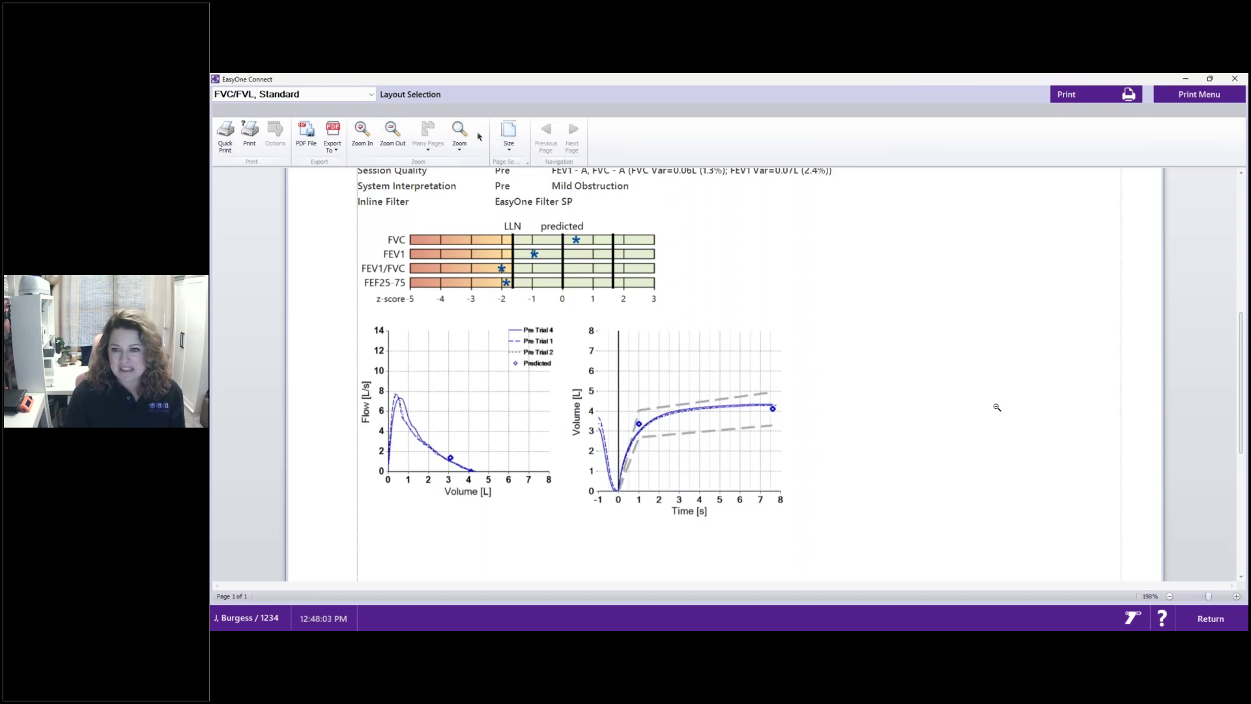
pyautogui.scroll(5, 995, 406)
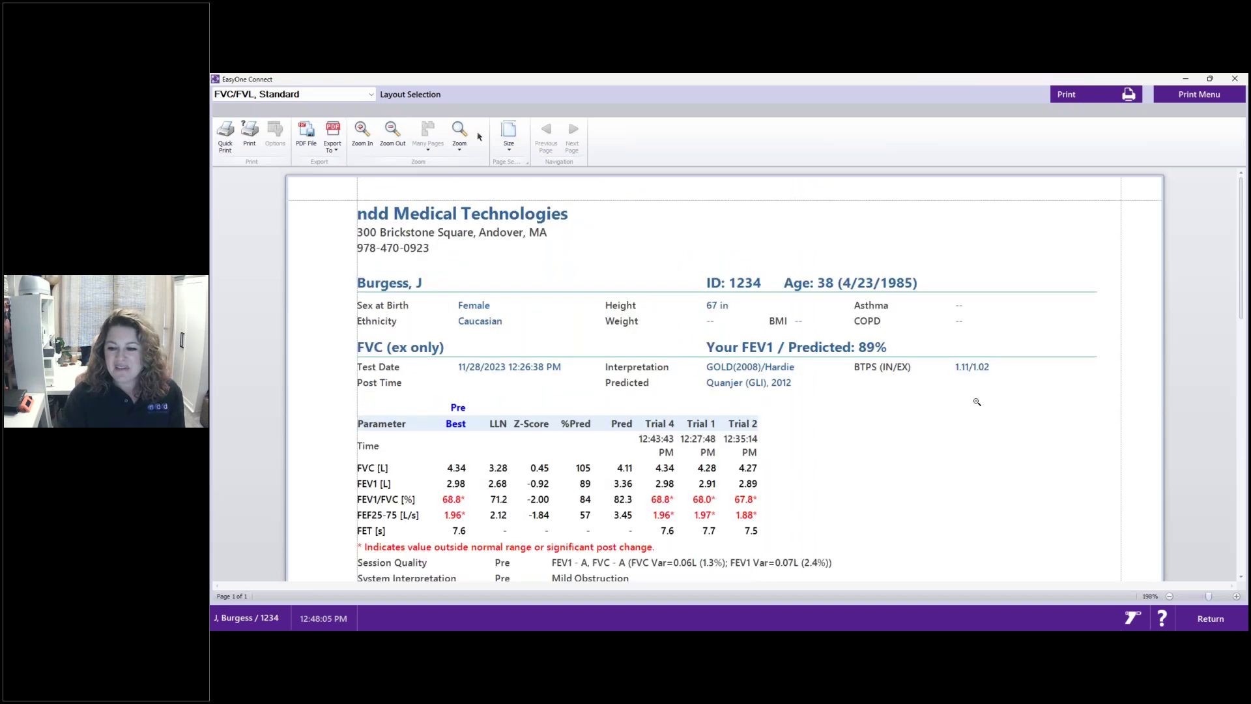